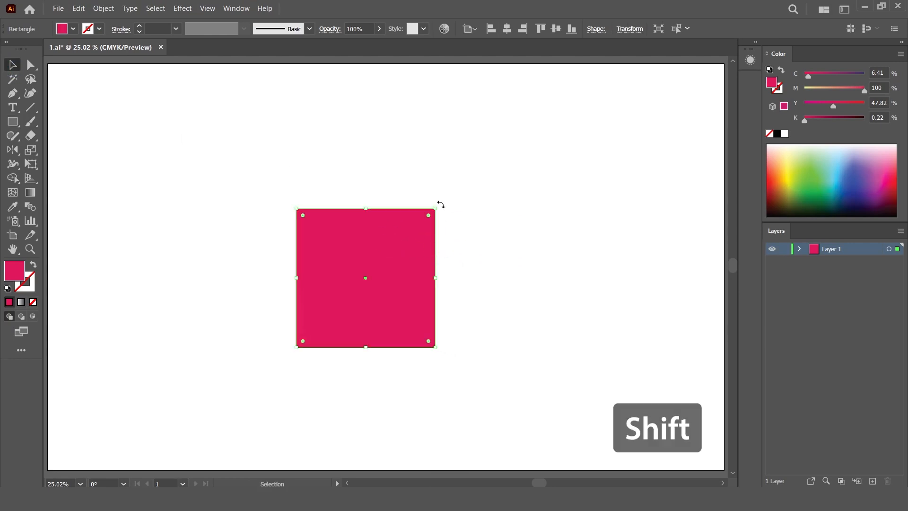
# - Rotate the square 45 degrees and bend its two upper edges outward into curves to form a heart
pyautogui.moveTo(441, 204); pyautogui.dragTo(357, 194)
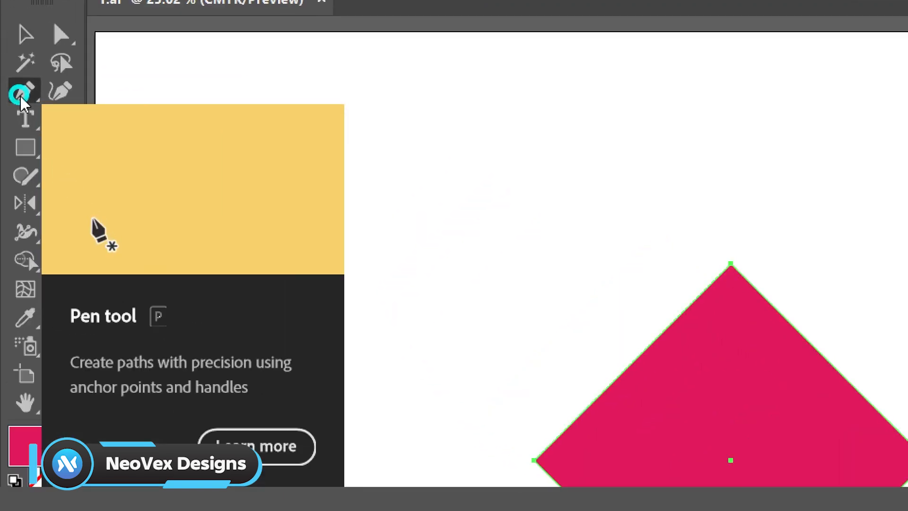
pyautogui.click(11, 99)
pyautogui.moveTo(22, 101); pyautogui.dragTo(158, 174)
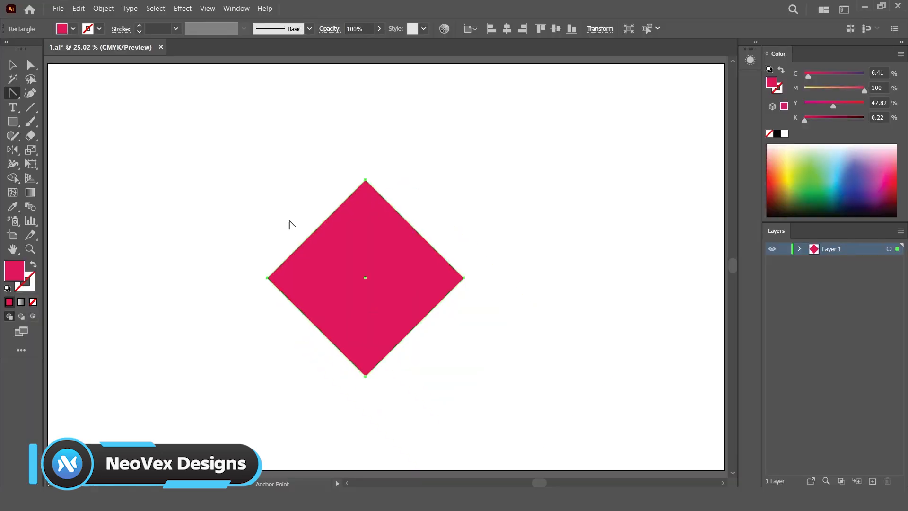
pyautogui.press('shift')
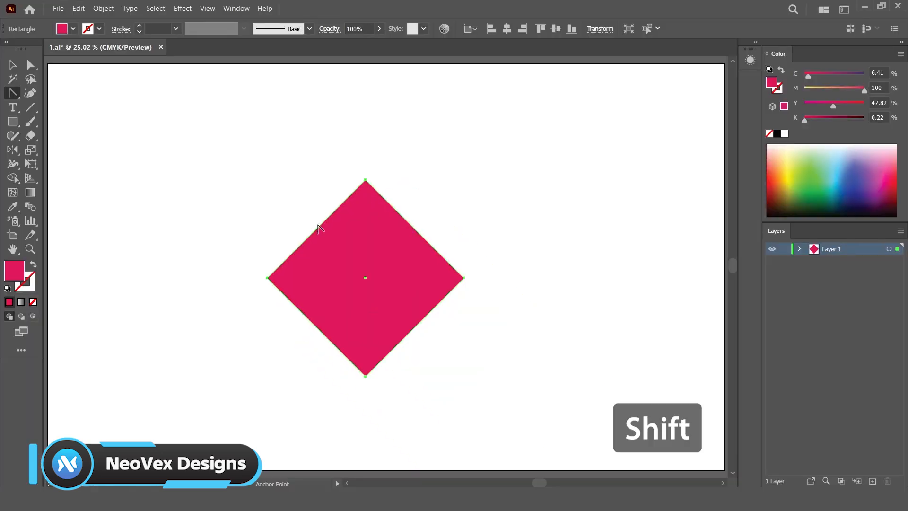
pyautogui.moveTo(318, 228); pyautogui.dragTo(257, 172)
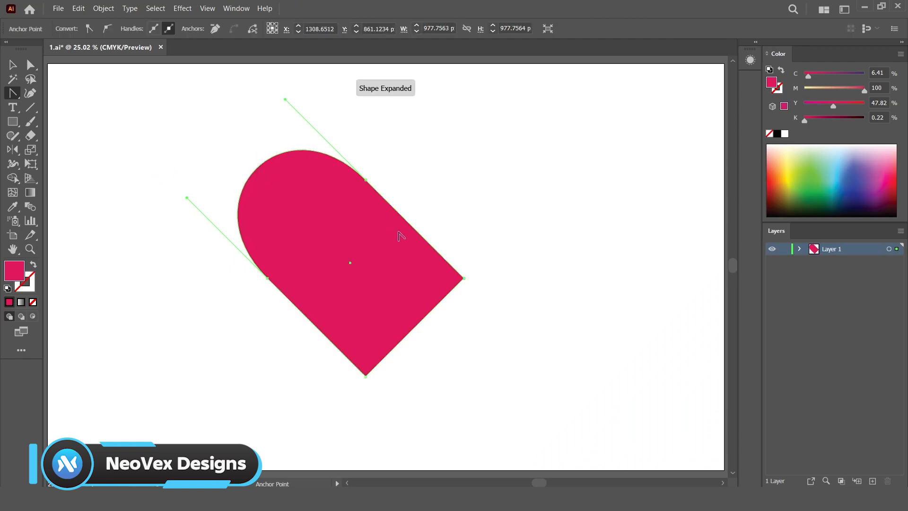
pyautogui.moveTo(410, 226); pyautogui.dragTo(452, 150)
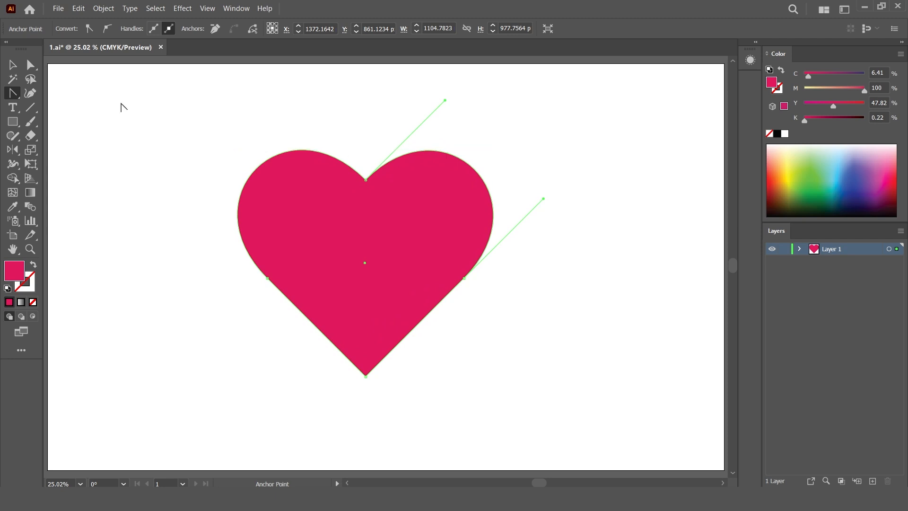
# - Draw a triangle outline with the Star tool on the blank artboard
pyautogui.click(9, 68)
pyautogui.click(166, 112)
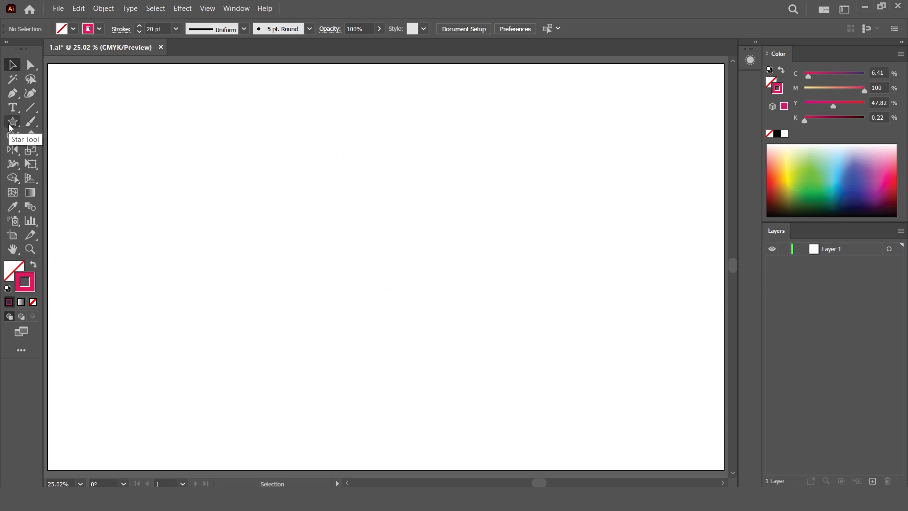
pyautogui.click(12, 125)
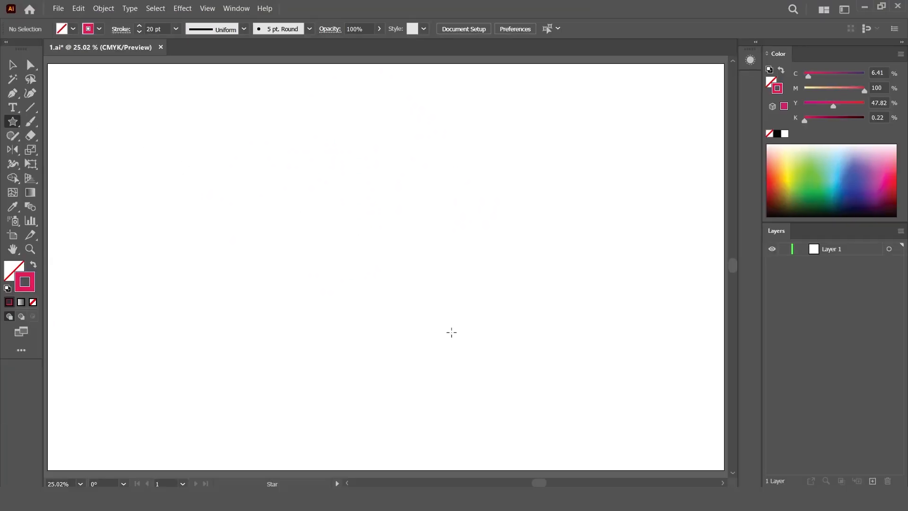
pyautogui.moveTo(345, 270); pyautogui.dragTo(466, 342)
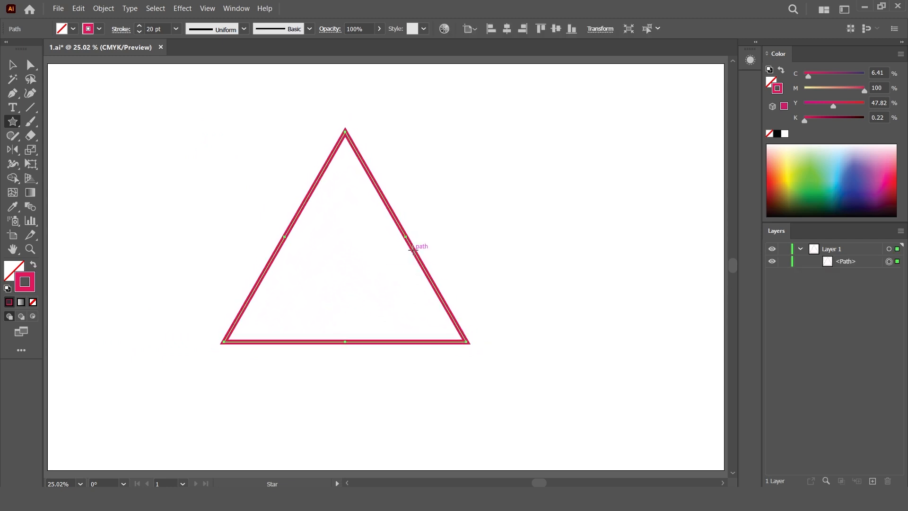
# - Reflect the triangle across the horizontal axis so it points downward
pyautogui.rightClick(415, 259)
pyautogui.moveTo(522, 189)
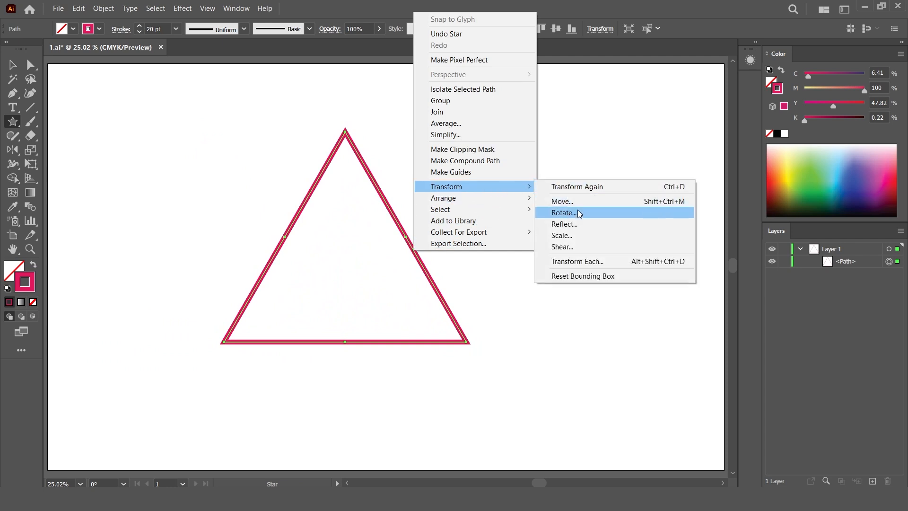
pyautogui.click(577, 224)
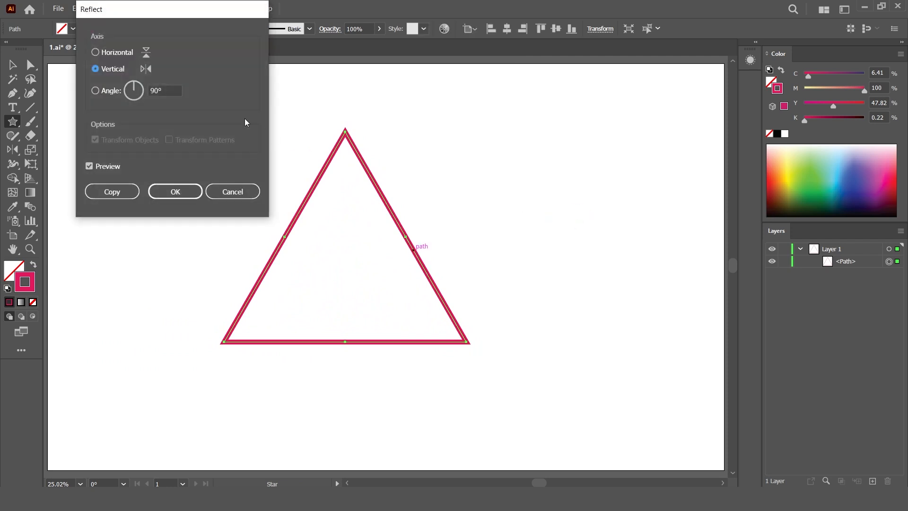
pyautogui.click(114, 52)
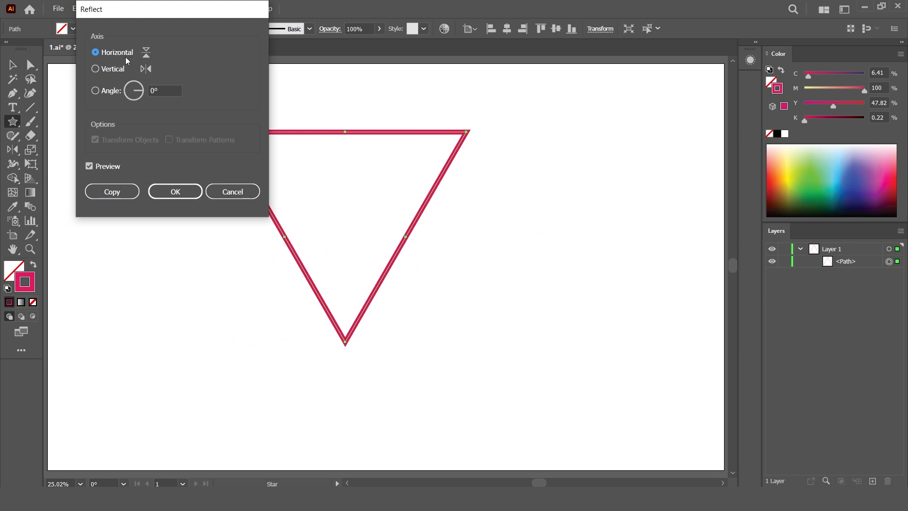
pyautogui.click(182, 195)
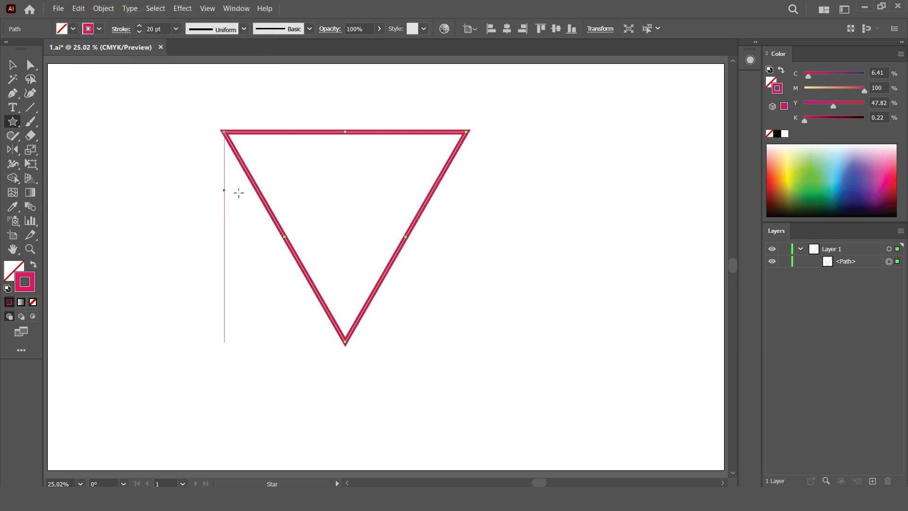
# - Delete the triangle's top segment and remove the midpoint anchors from both remaining sides
pyautogui.click(31, 70)
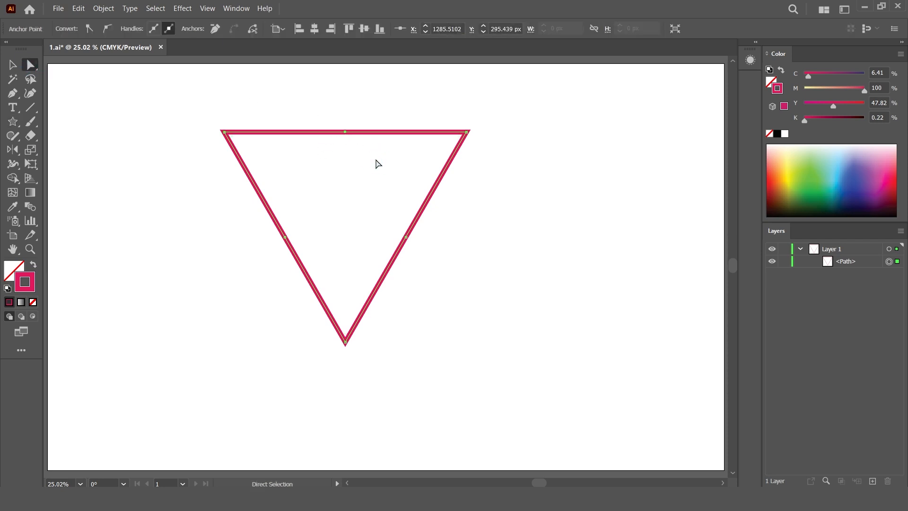
pyautogui.press('Delete')
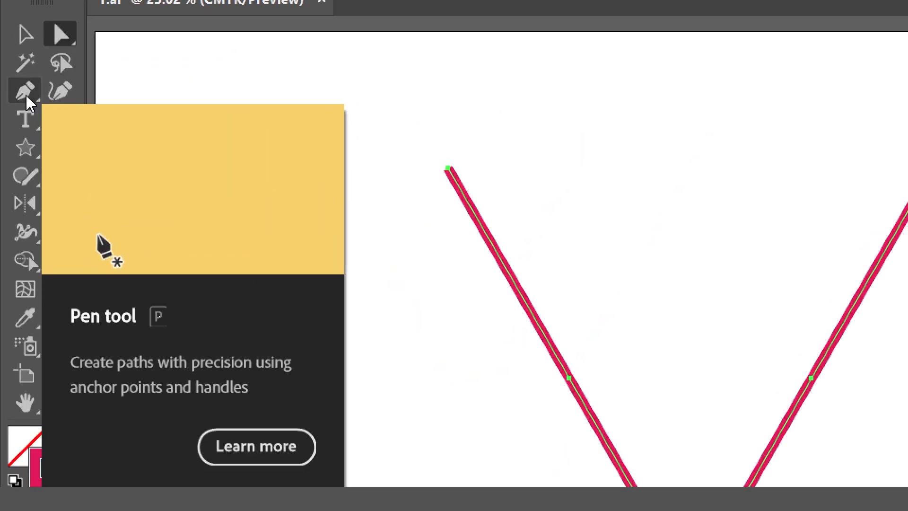
pyautogui.moveTo(27, 95); pyautogui.dragTo(83, 148)
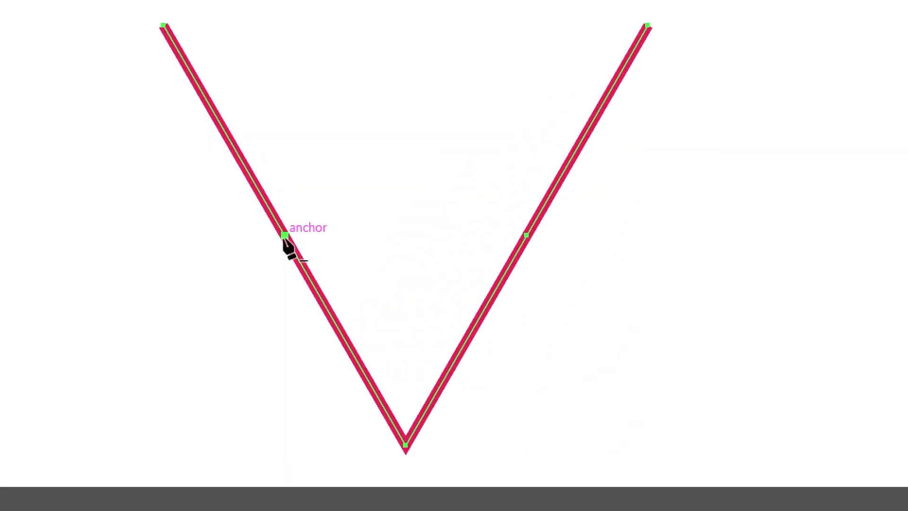
pyautogui.click(284, 237)
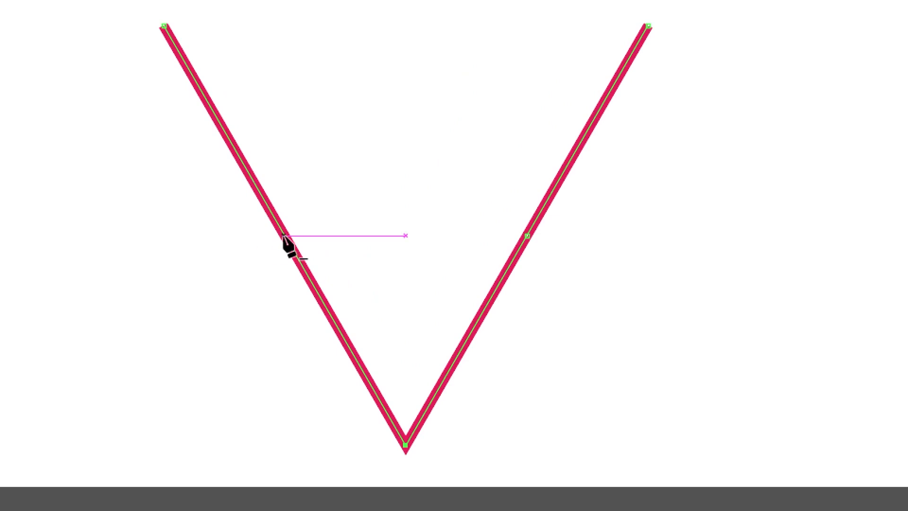
pyautogui.click(526, 234)
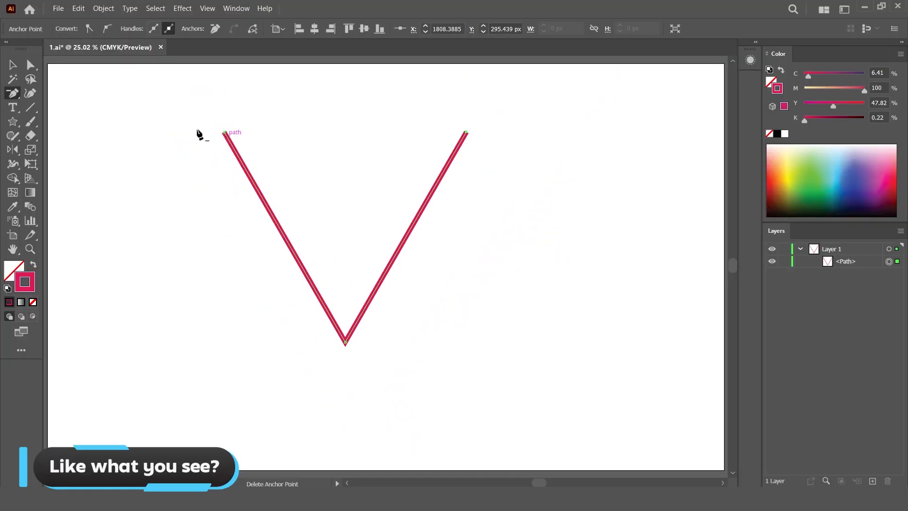
# - Make the V shape narrower and raise its bottom anchor point
pyautogui.click(19, 63)
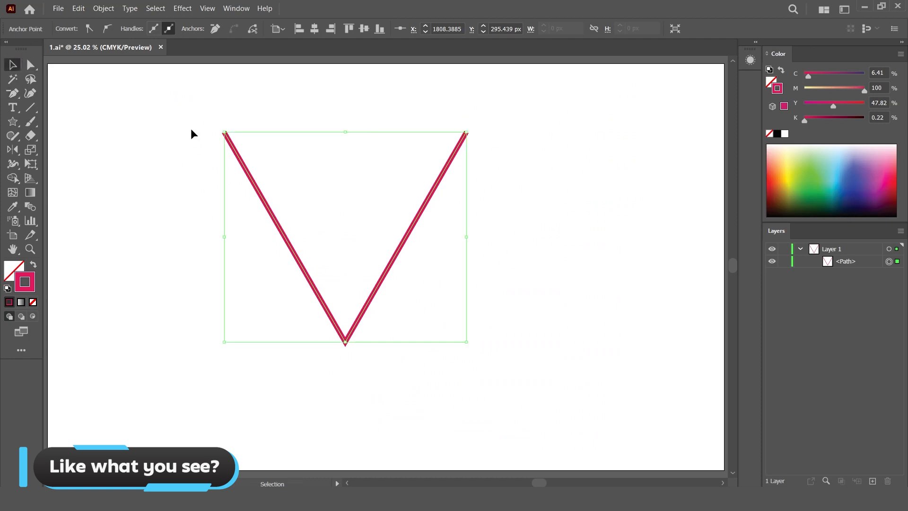
pyautogui.click(148, 157)
pyautogui.moveTo(233, 157); pyautogui.dragTo(515, 388)
pyautogui.moveTo(468, 239); pyautogui.dragTo(428, 234)
pyautogui.click(31, 65)
pyautogui.moveTo(346, 342); pyautogui.dragTo(345, 295)
pyautogui.click(345, 302)
pyautogui.click(13, 65)
pyautogui.moveTo(457, 350); pyautogui.dragTo(217, 105)
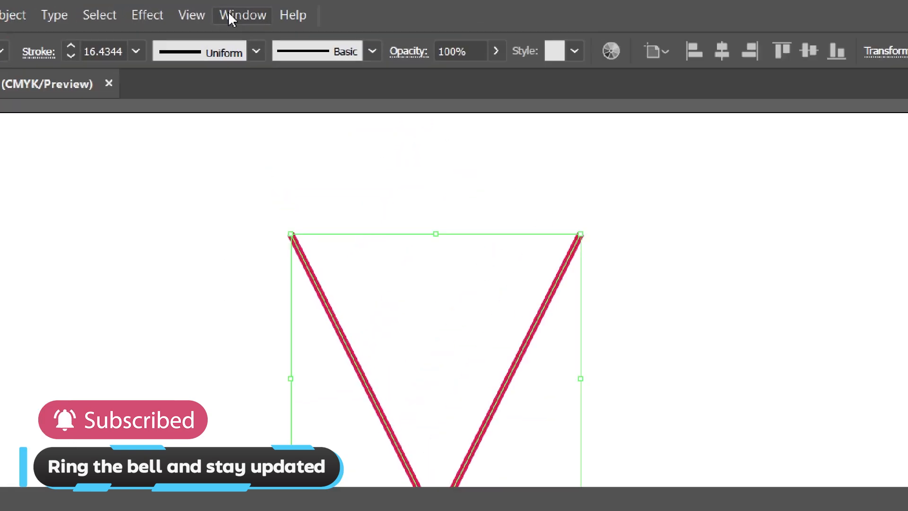
# - Open the Stroke panel and dock it beside the Color panel
pyautogui.click(229, 8)
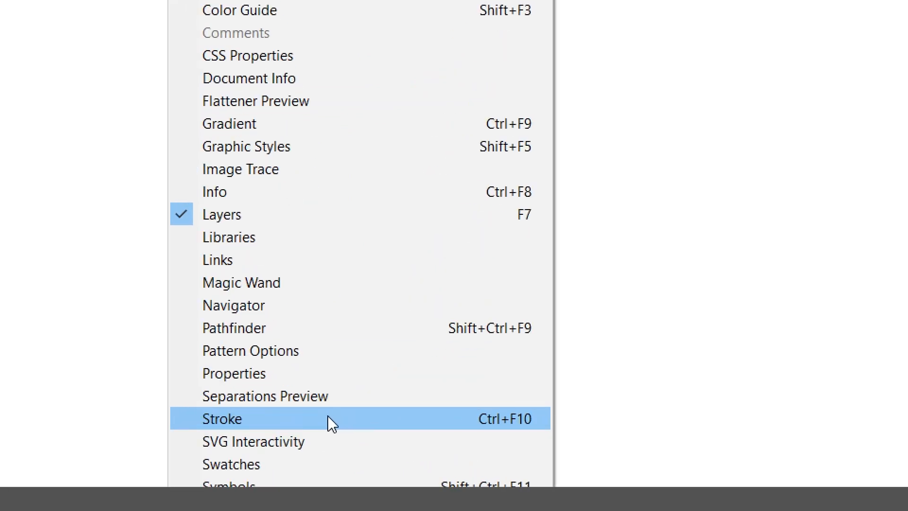
pyautogui.click(339, 417)
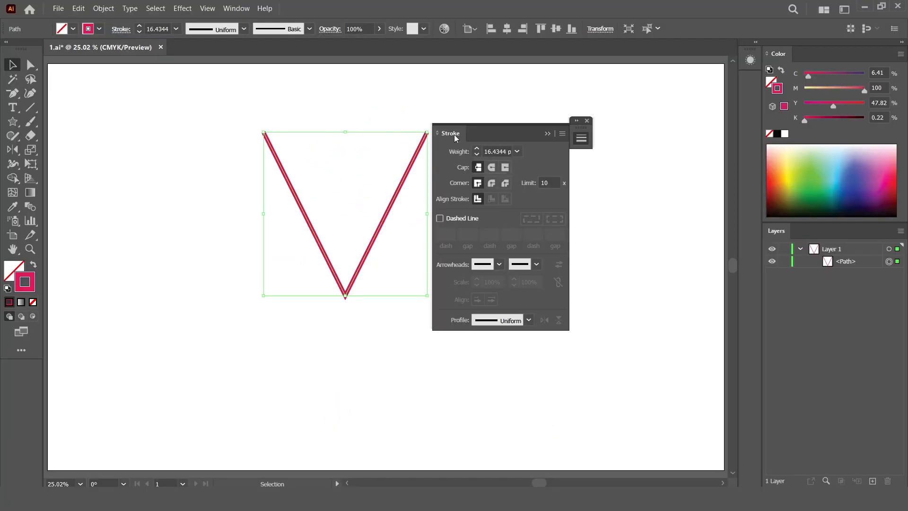
pyautogui.moveTo(454, 134)
pyautogui.mouseDown()
pyautogui.moveTo(674, 135)
pyautogui.moveTo(745, 80)
pyautogui.mouseUp()
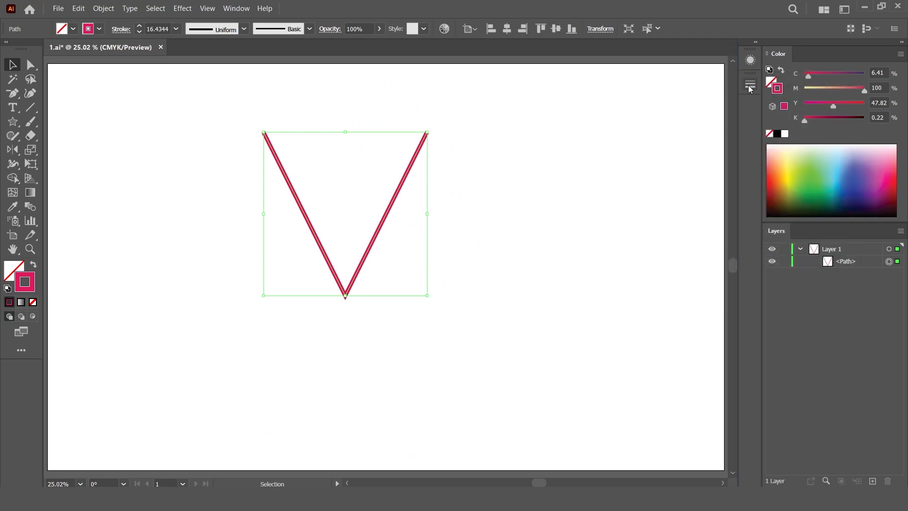
pyautogui.click(753, 88)
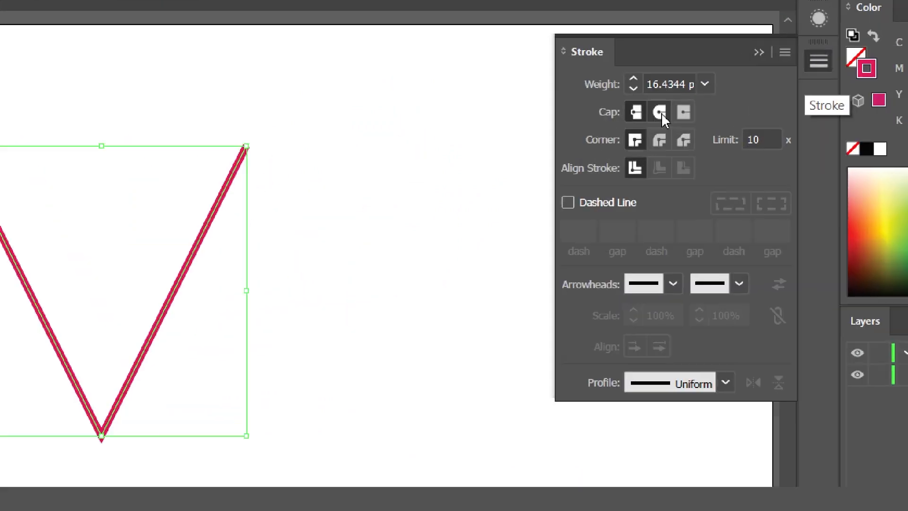
# - Give the V a round cap and a stroke weight of 700 pt
pyautogui.click(660, 113)
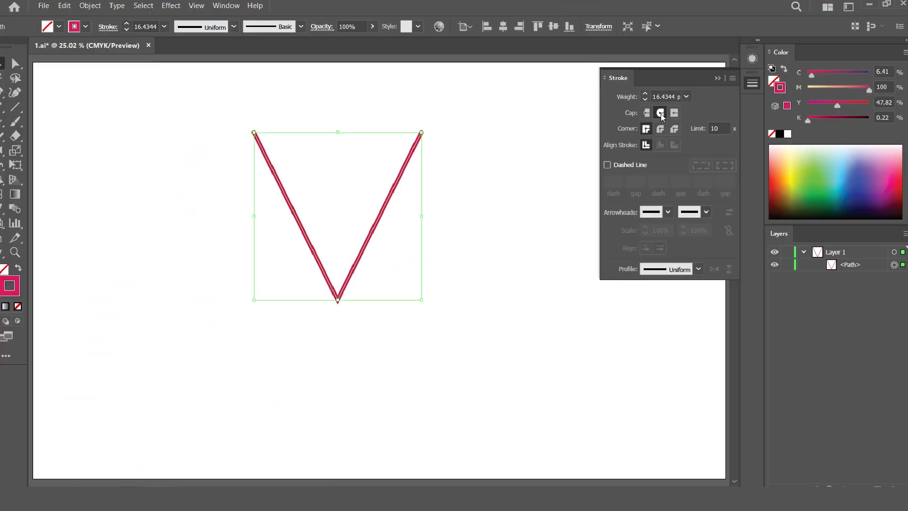
pyautogui.click(667, 96)
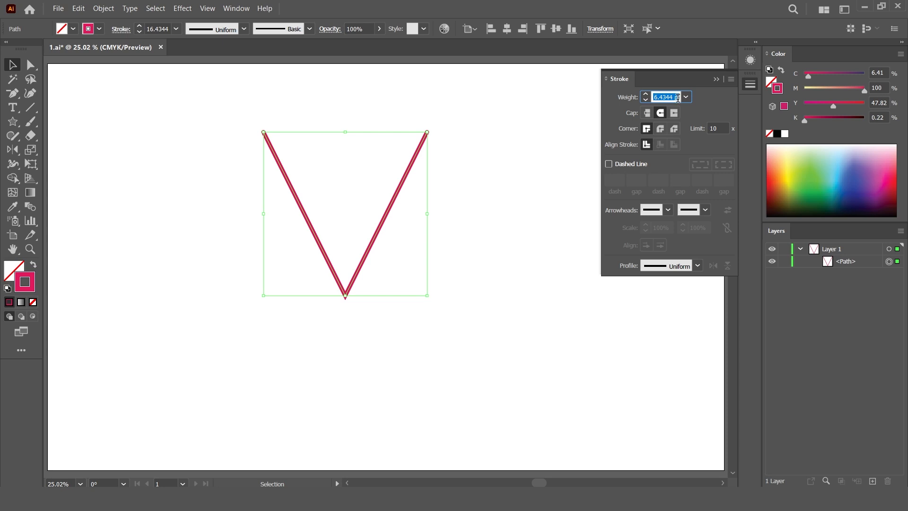
pyautogui.write('700')
pyautogui.press('Return')
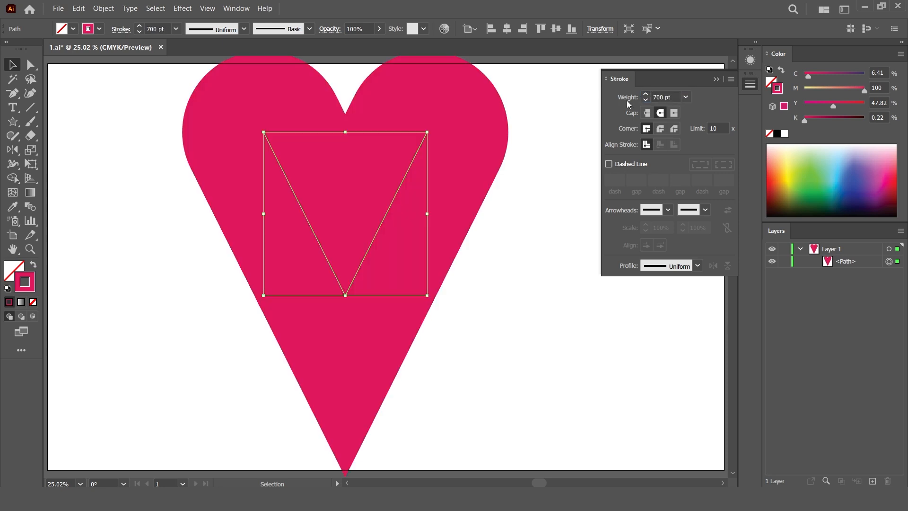
pyautogui.click(717, 80)
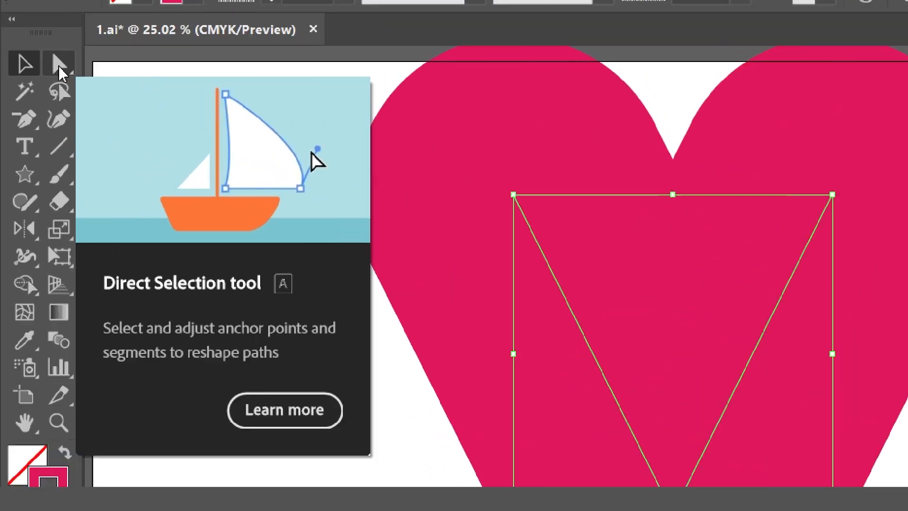
# - Move the V's bottom anchor upward to reshape the heart, and deselect everything
pyautogui.click(30, 66)
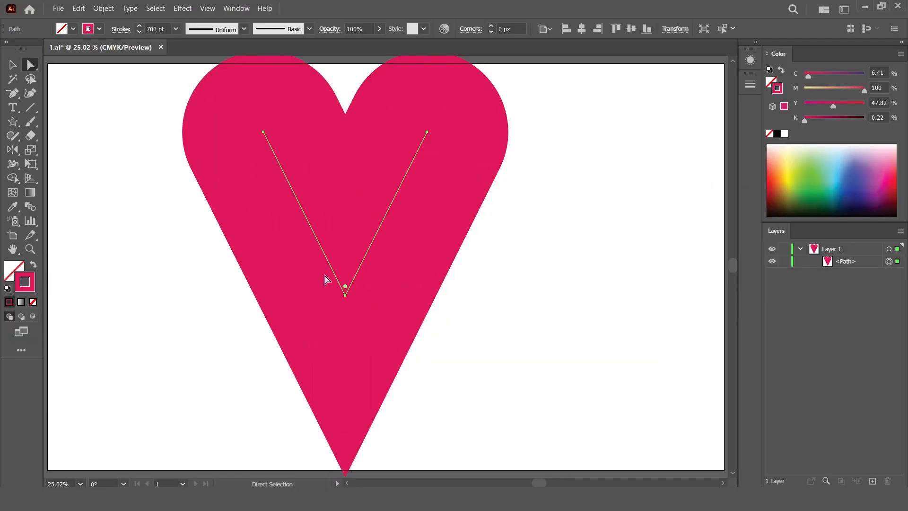
pyautogui.moveTo(345, 297); pyautogui.dragTo(341, 203)
pyautogui.press('v')
pyautogui.hotkey('ctrl', 'shift', 'a')
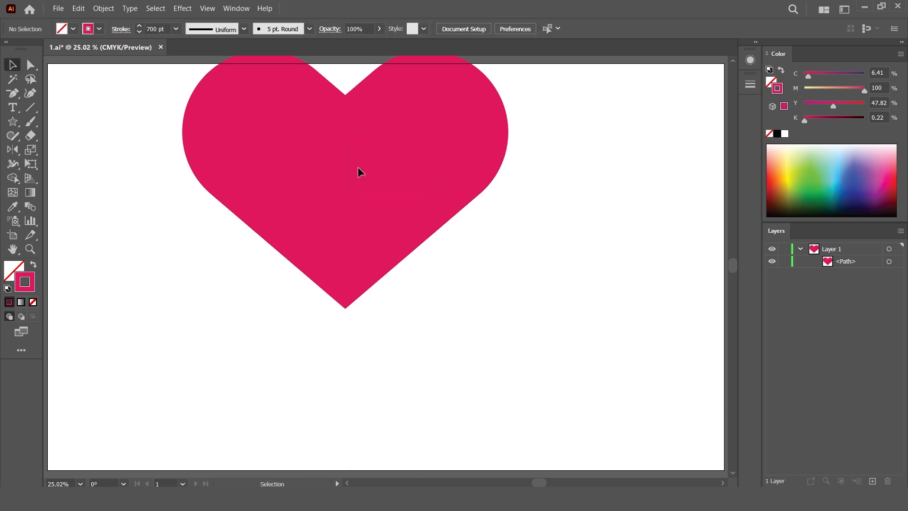
# - Reposition and resize the heart on the artboard and expand its stroke into a filled shape
pyautogui.click(373, 177)
pyautogui.moveTo(379, 173)
pyautogui.mouseDown()
pyautogui.moveTo(389, 249)
pyautogui.moveTo(436, 243)
pyautogui.moveTo(425, 243)
pyautogui.mouseUp()
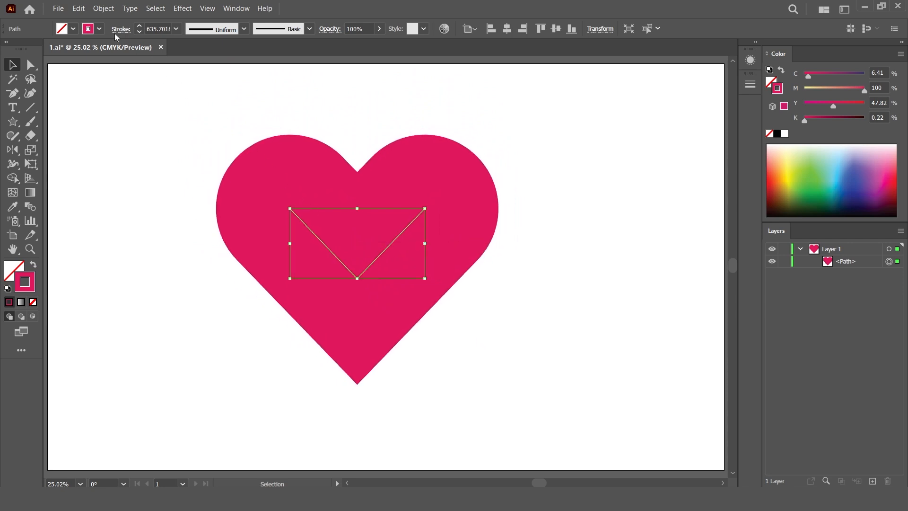
pyautogui.click(102, 10)
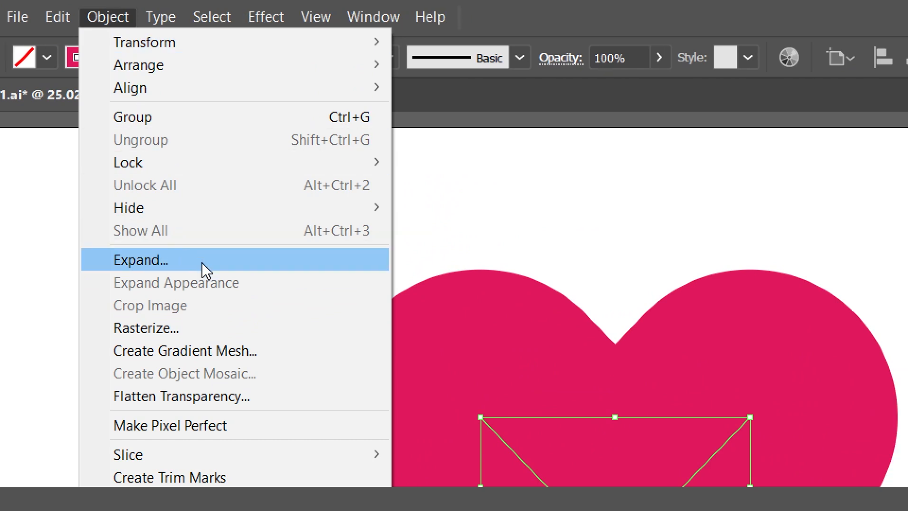
pyautogui.click(204, 270)
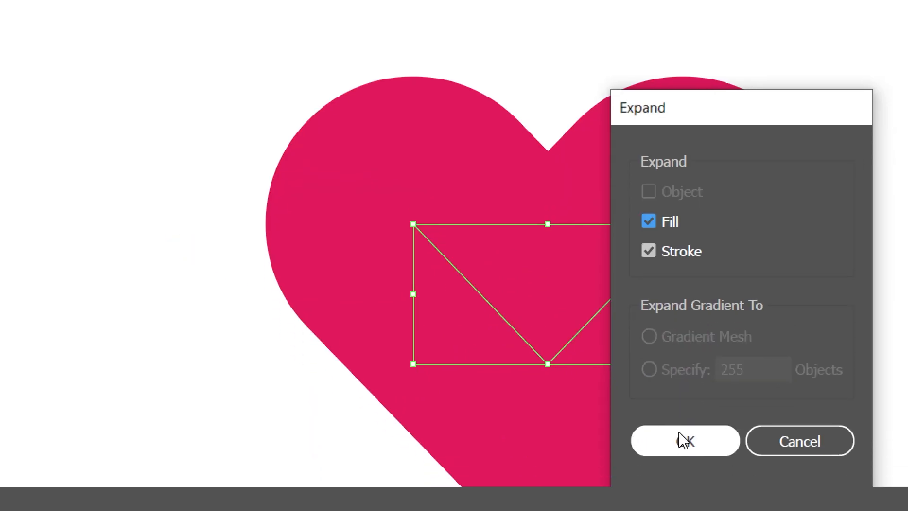
pyautogui.click(681, 434)
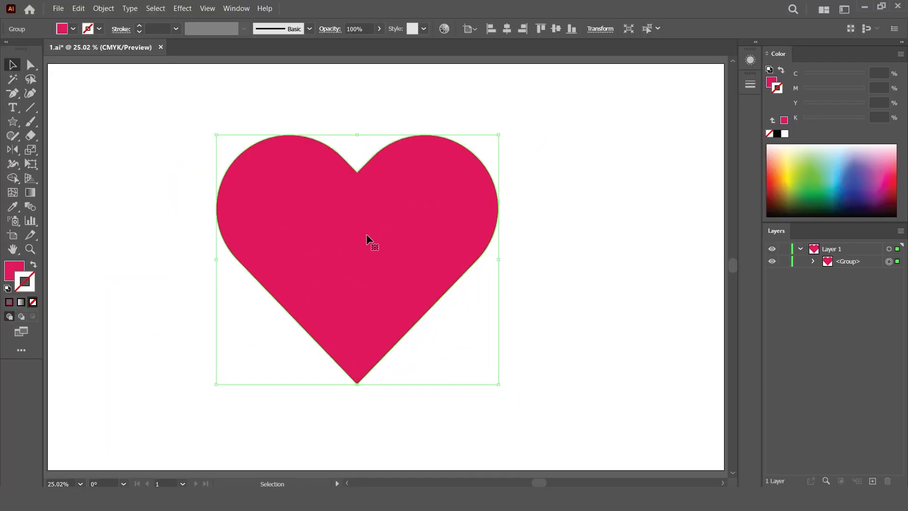
# - Select the Paintbrush tool and set its fidelity further toward Smooth in its options
pyautogui.click(566, 221)
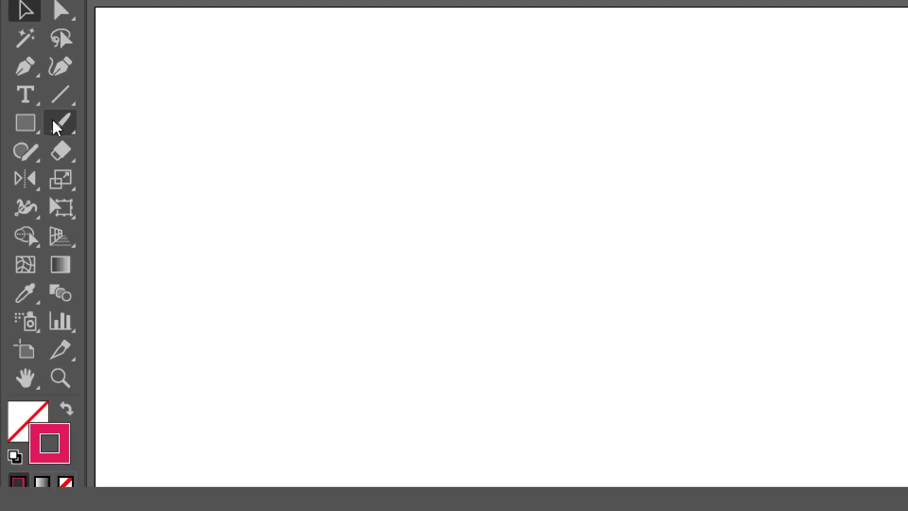
pyautogui.click(30, 122)
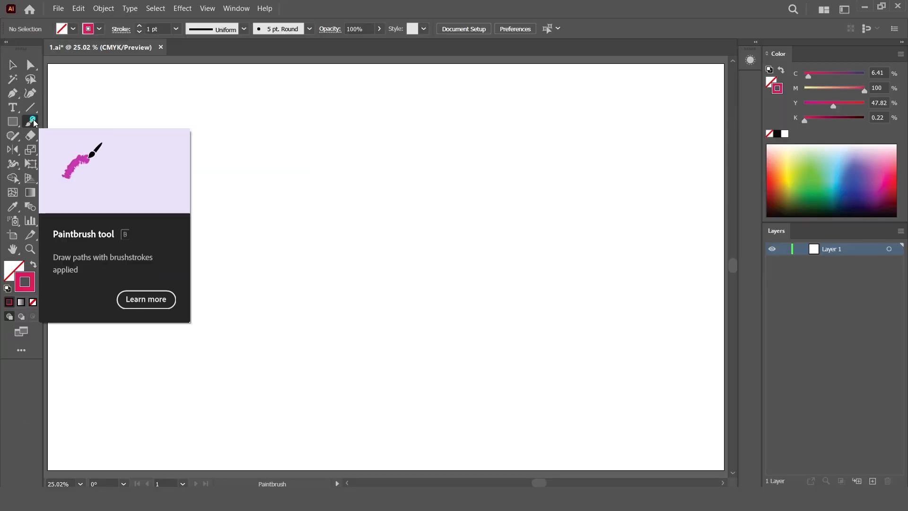
pyautogui.doubleClick(34, 122)
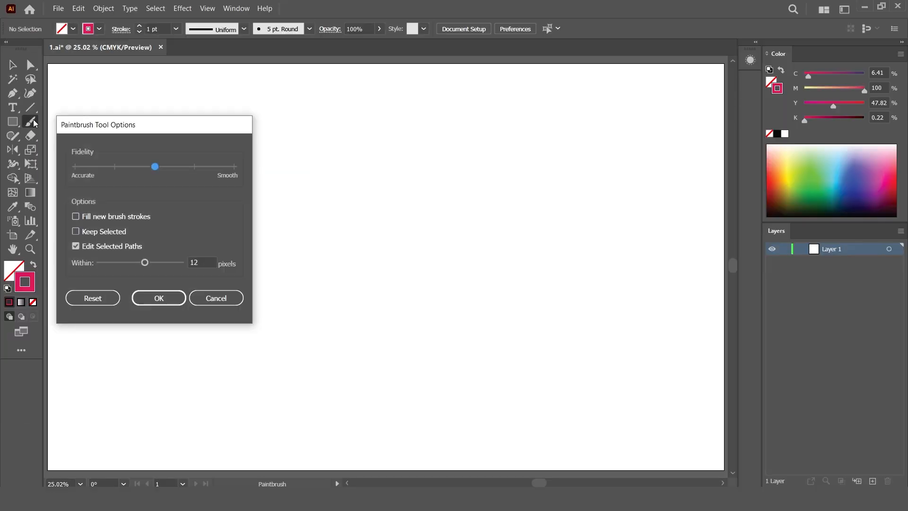
pyautogui.moveTo(194, 167); pyautogui.dragTo(240, 174)
pyautogui.click(159, 299)
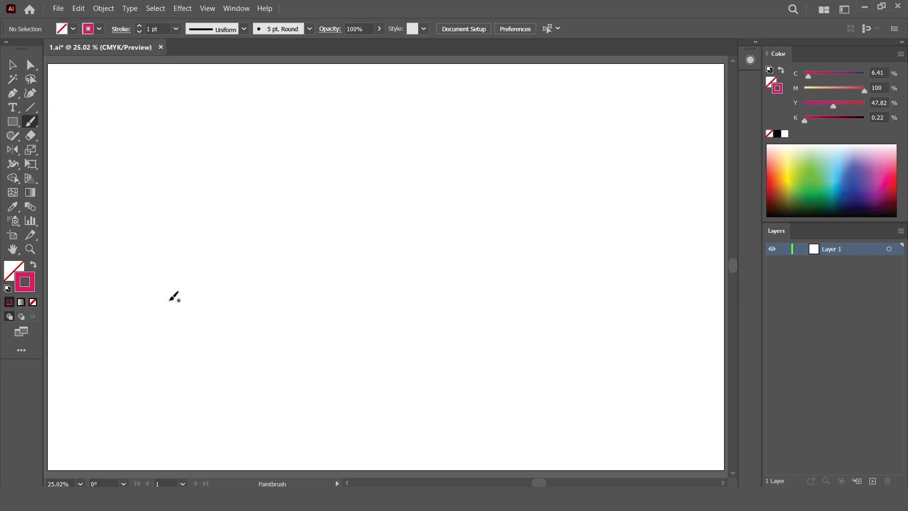
# - Set the stroke weight to 5 pt
pyautogui.click(163, 29)
pyautogui.write('5')
pyautogui.press('Return')
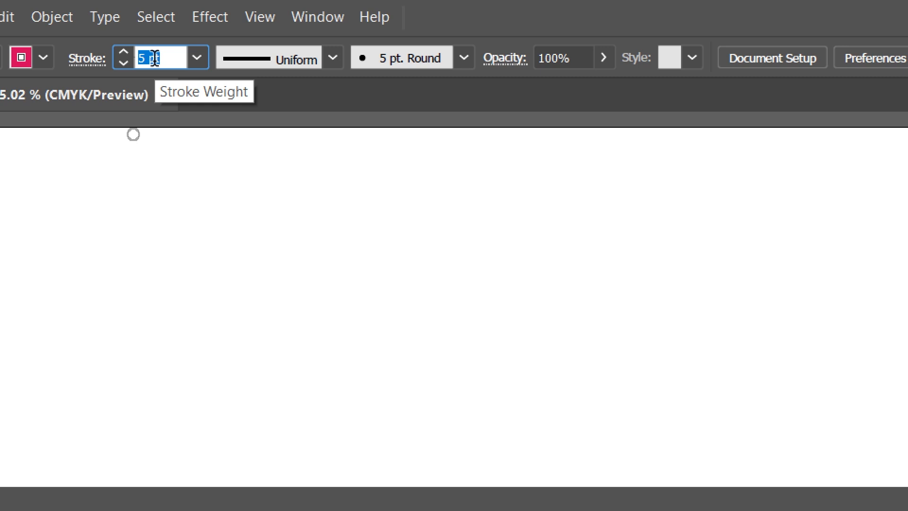
pyautogui.write('5')
pyautogui.press('Return')
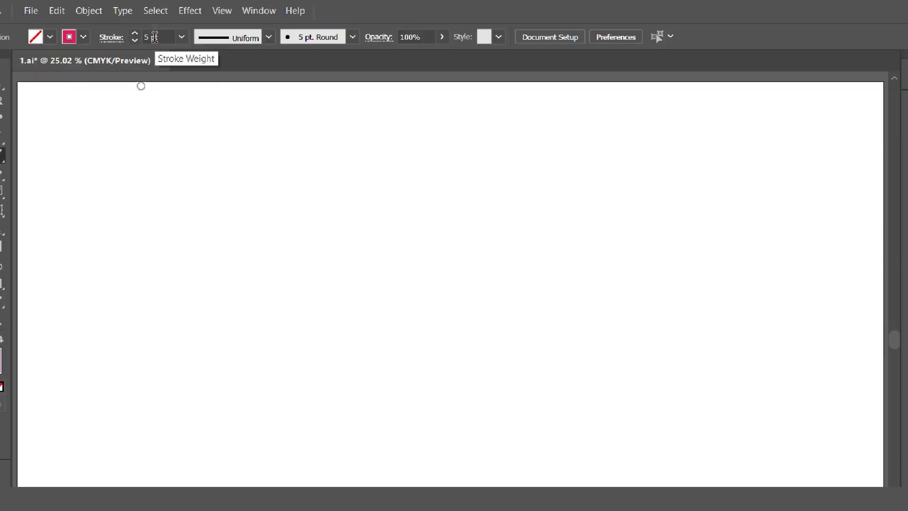
# - Paint the left half of a heart with the Paintbrush and select the stroke
pyautogui.moveTo(381, 158)
pyautogui.mouseDown()
pyautogui.moveTo(283, 124)
pyautogui.moveTo(226, 185)
pyautogui.moveTo(225, 243)
pyautogui.moveTo(292, 304)
pyautogui.moveTo(392, 361)
pyautogui.mouseUp()
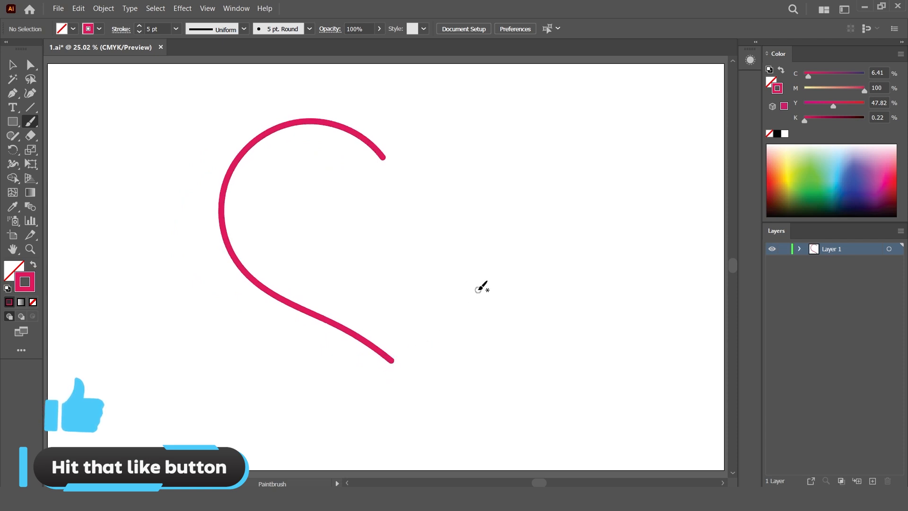
pyautogui.press('v')
pyautogui.moveTo(165, 94); pyautogui.dragTo(463, 394)
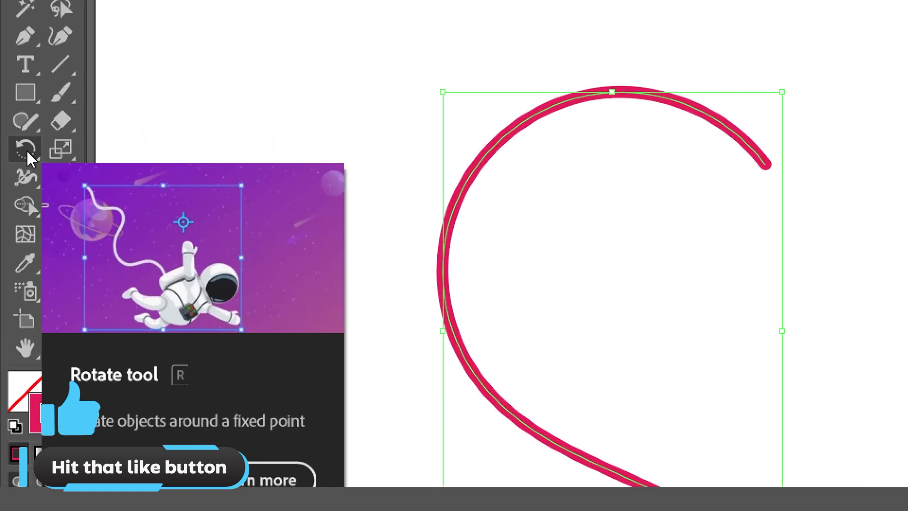
# - Reflect a vertical copy of the half heart around its bottom anchor with the Reflect tool
pyautogui.click(13, 151)
pyautogui.click(26, 148)
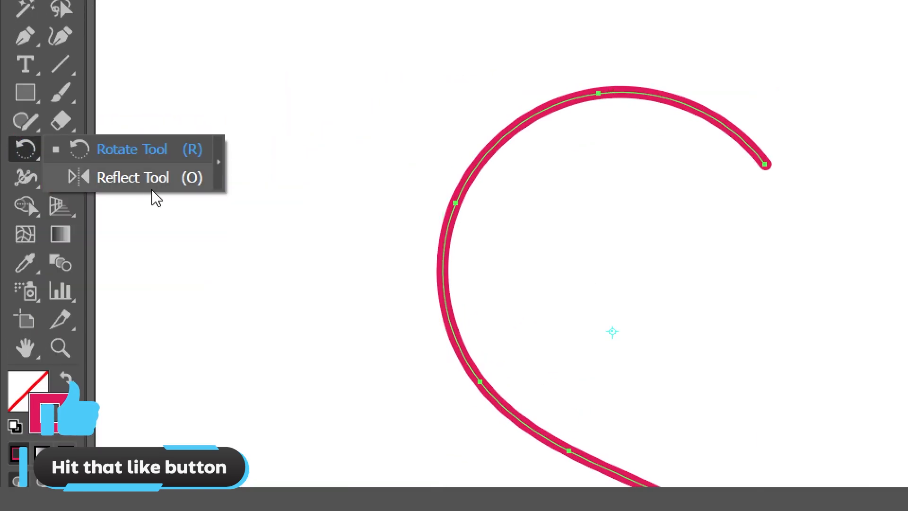
pyautogui.click(293, 218)
pyautogui.press('alt')
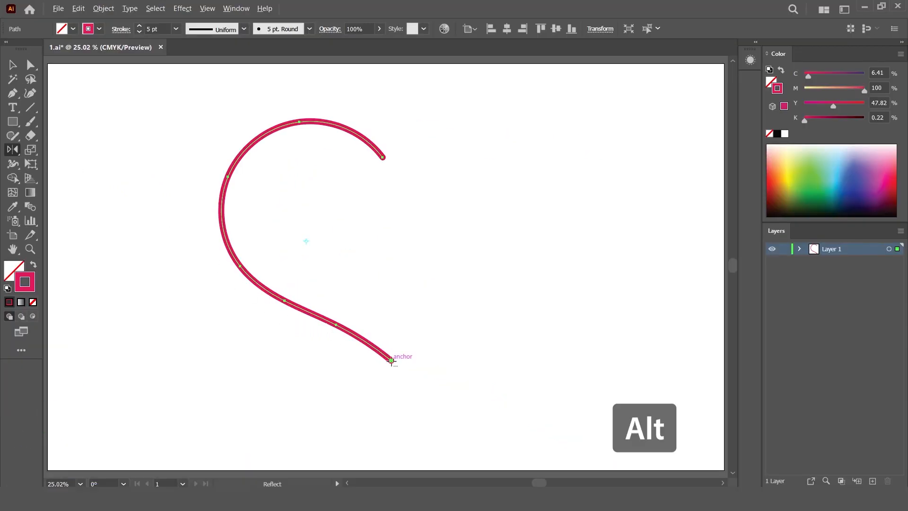
pyautogui.keyDown('alt'); pyautogui.click(392, 360); pyautogui.keyUp('alt')
pyautogui.click(113, 192)
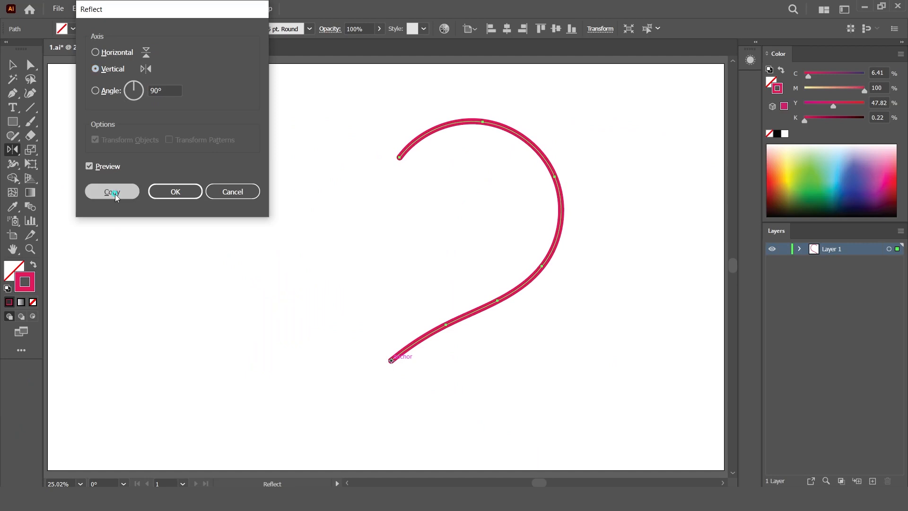
# - Move the reflected half slightly left so the two halves overlap
pyautogui.click(12, 67)
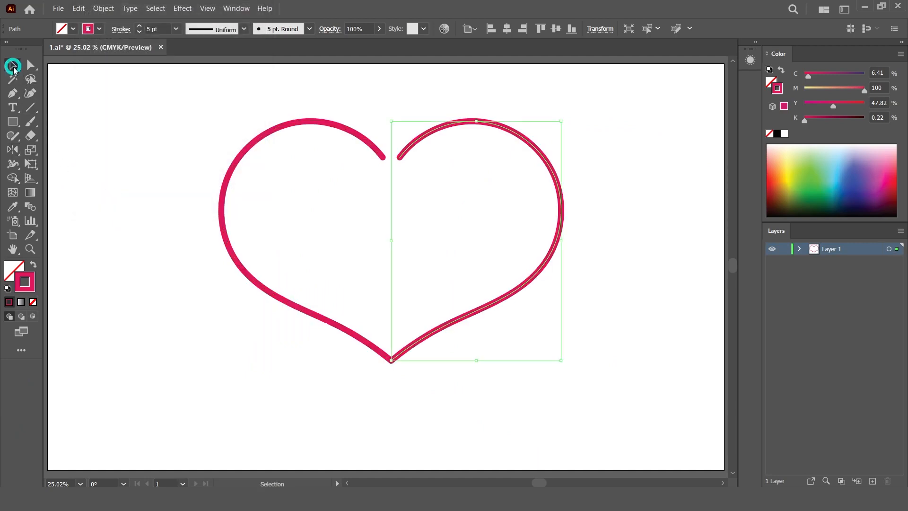
pyautogui.moveTo(429, 136); pyautogui.dragTo(409, 136)
# - Select both halves and fill the enclosed interior into a shape with the Shape Builder tool
pyautogui.moveTo(139, 102); pyautogui.dragTo(600, 409)
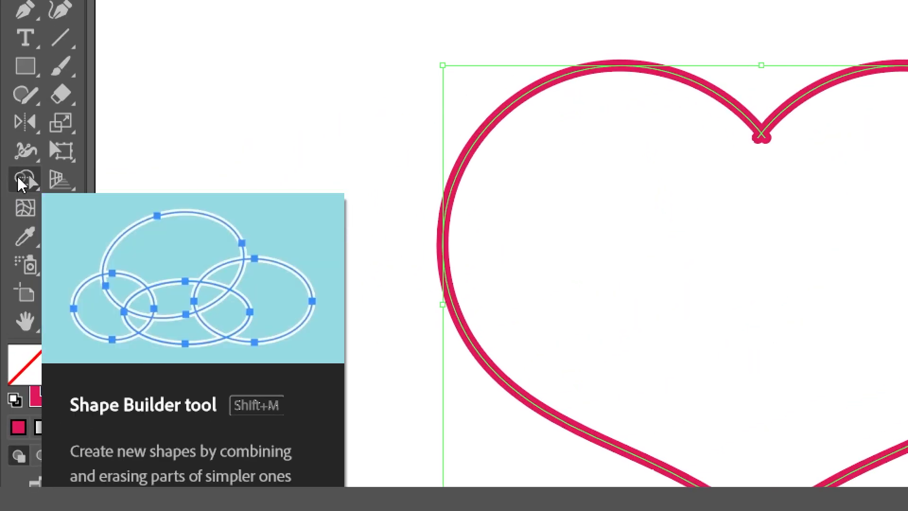
pyautogui.click(17, 179)
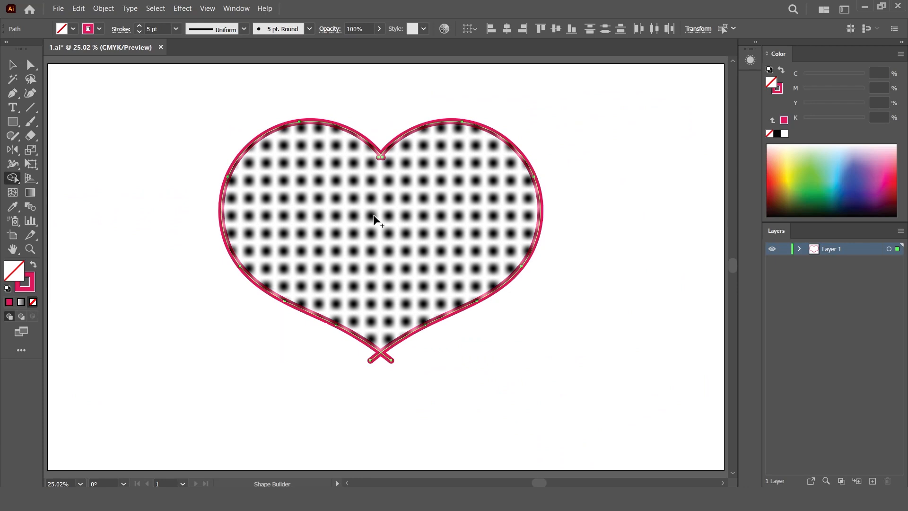
pyautogui.click(374, 220)
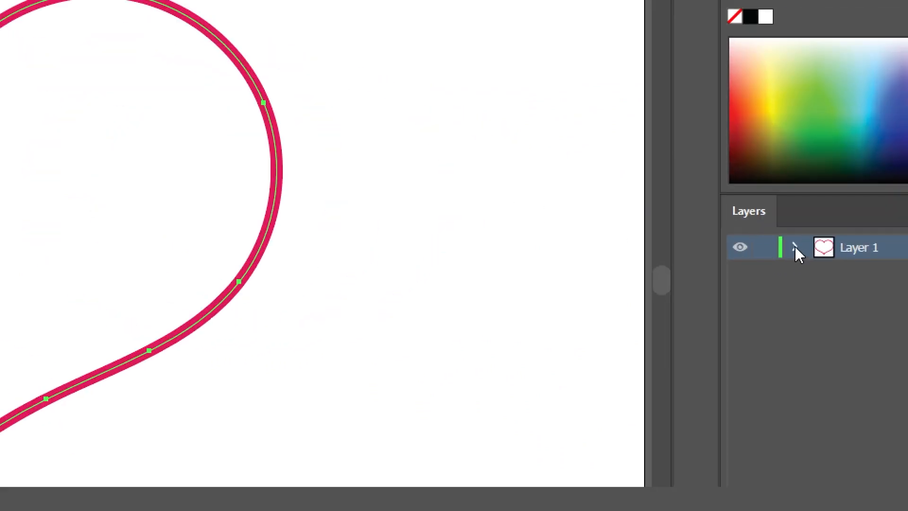
# - Select the four leftover stroke pieces in the Layers panel and delete them
pyautogui.click(800, 250)
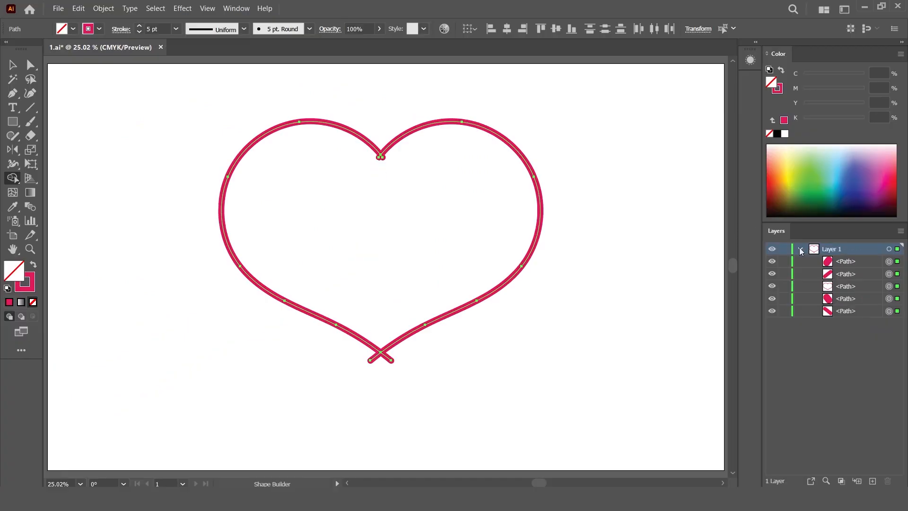
pyautogui.click(889, 248)
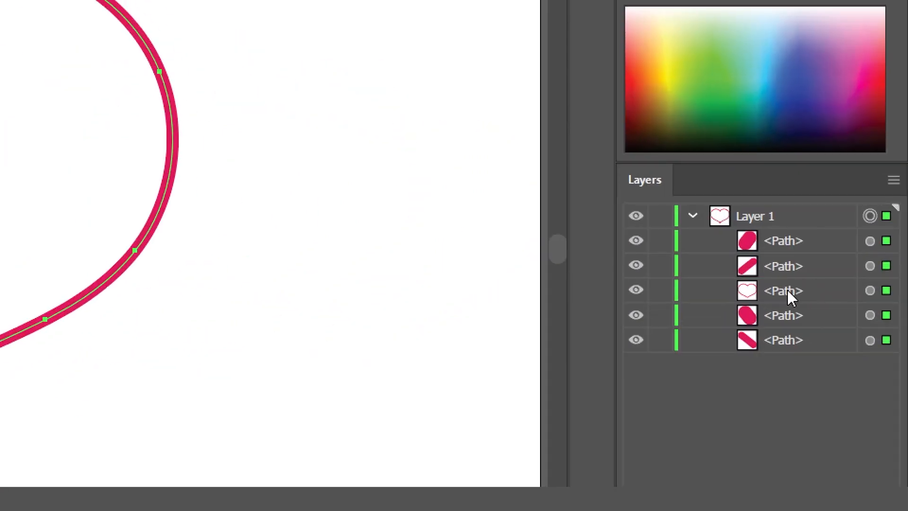
pyautogui.moveTo(787, 290); pyautogui.dragTo(781, 229)
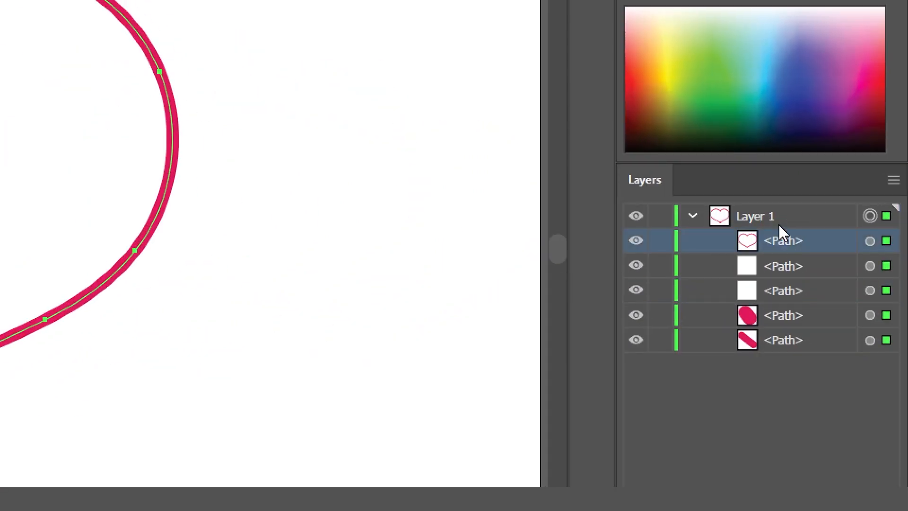
pyautogui.click(781, 266)
pyautogui.keyDown('shift'); pyautogui.click(778, 336); pyautogui.keyUp('shift')
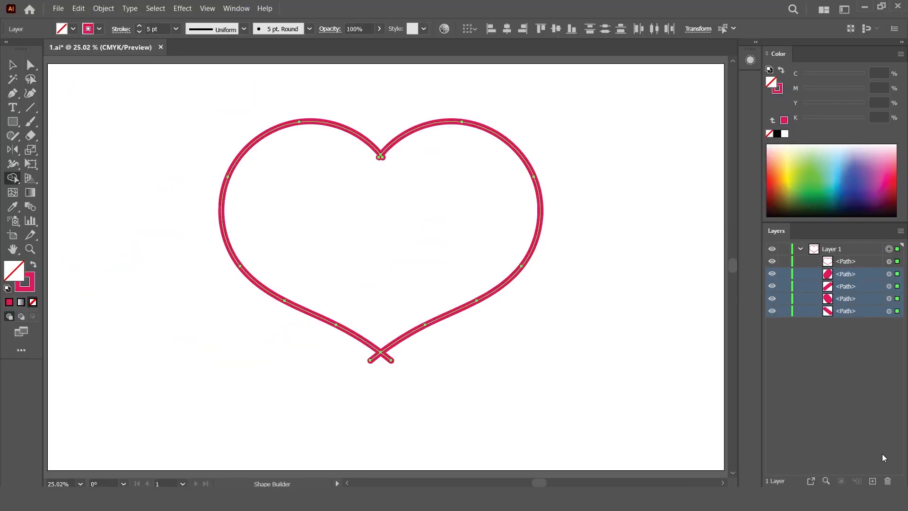
pyautogui.click(887, 481)
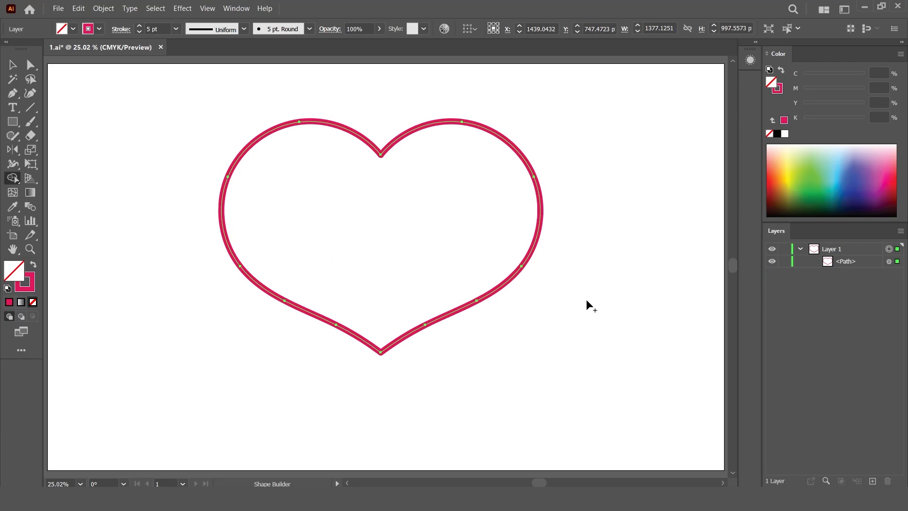
# - Narrow the heart slightly by dragging its side bounding box handle inward
pyautogui.click(12, 65)
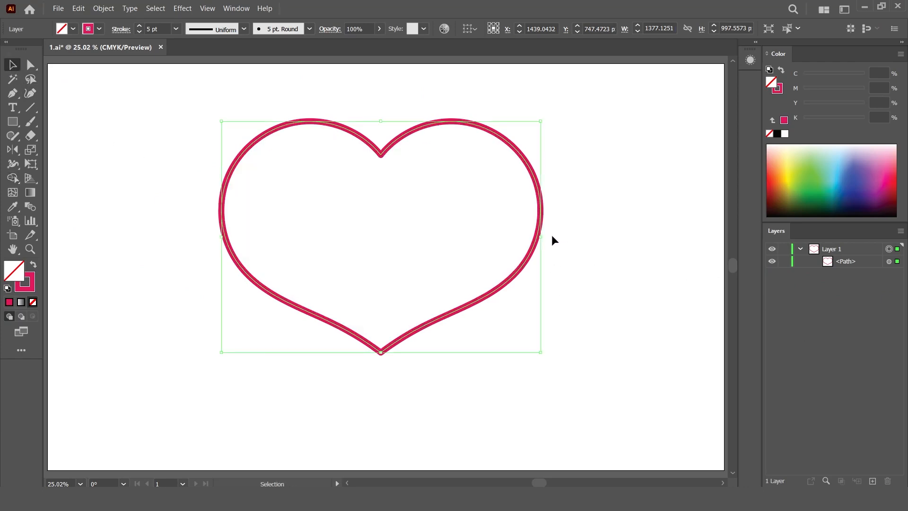
pyautogui.moveTo(541, 238); pyautogui.dragTo(533, 237)
pyautogui.moveTo(523, 241); pyautogui.dragTo(524, 242)
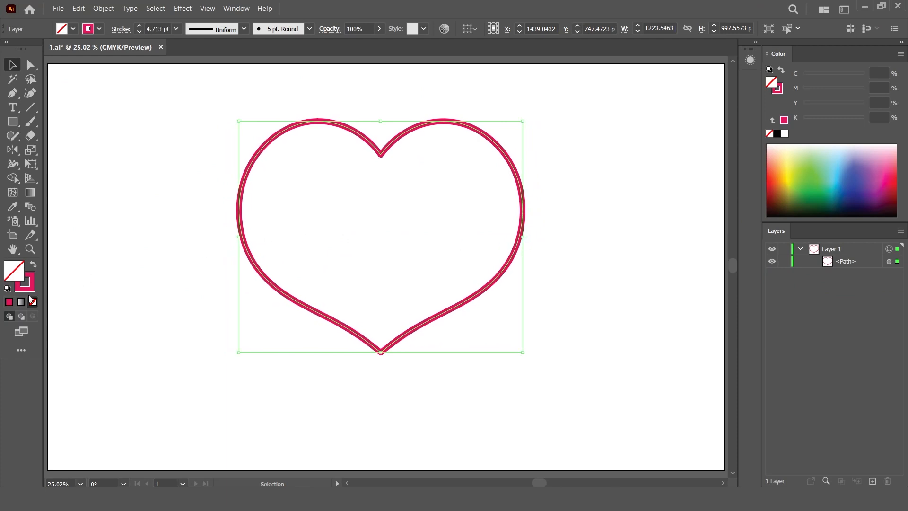
# - Swap the heart's fill and stroke to fill it pink, and remove the stroke
pyautogui.click(9, 300)
pyautogui.click(31, 288)
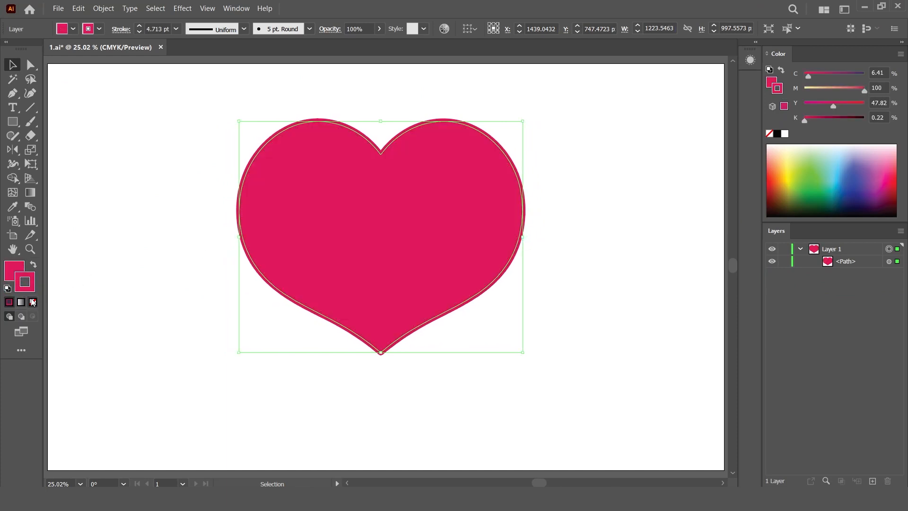
pyautogui.click(33, 302)
# - Create a 1000 by 500 px rectangle with the Rectangle tool
pyautogui.click(16, 271)
pyautogui.click(125, 206)
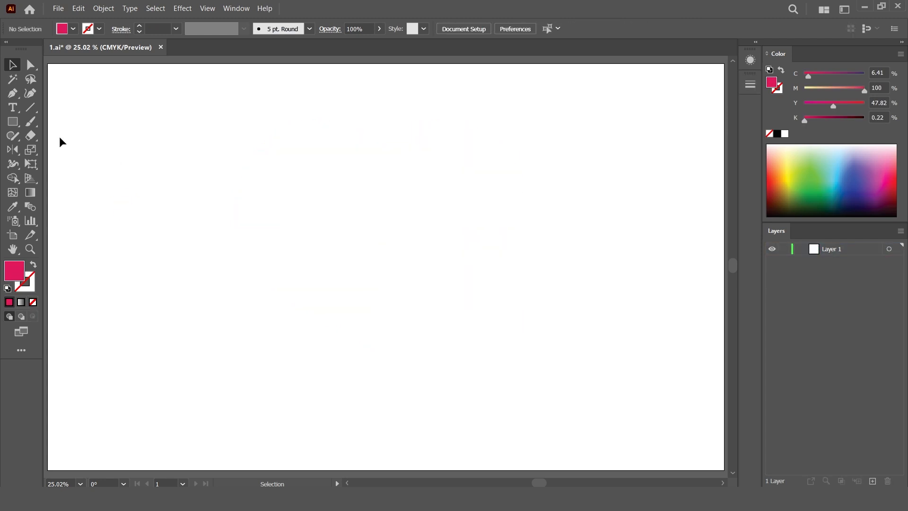
pyautogui.click(12, 122)
pyautogui.click(315, 200)
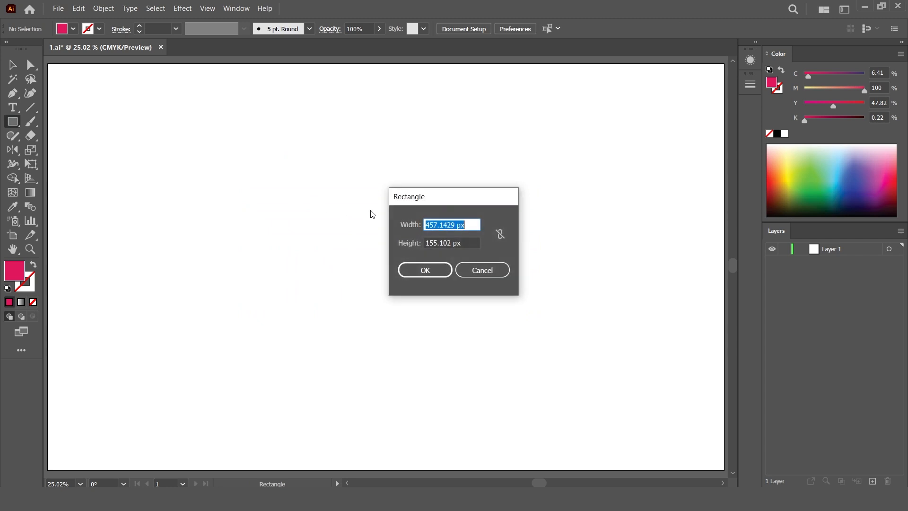
pyautogui.write('1000')
pyautogui.press('Tab')
pyautogui.write('500')
pyautogui.click(425, 271)
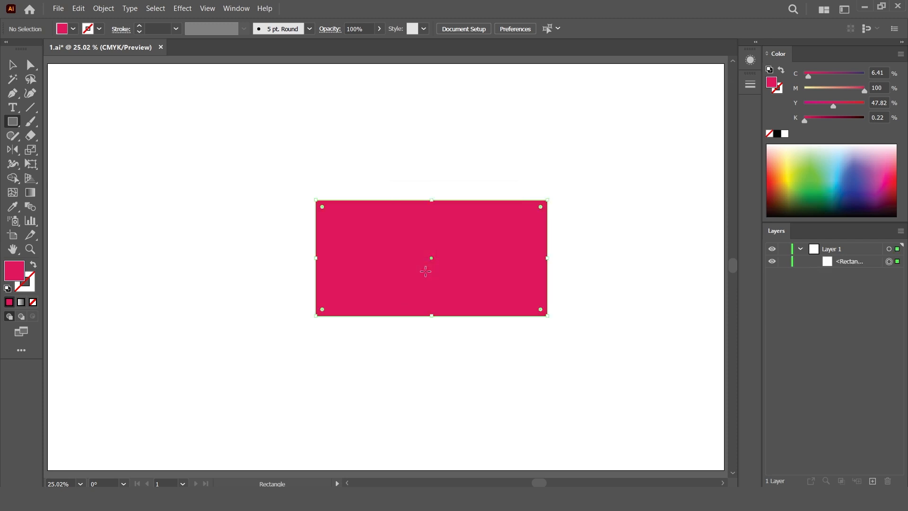
# - Move the rectangle and round its corners fully into a pill shape
pyautogui.click(11, 63)
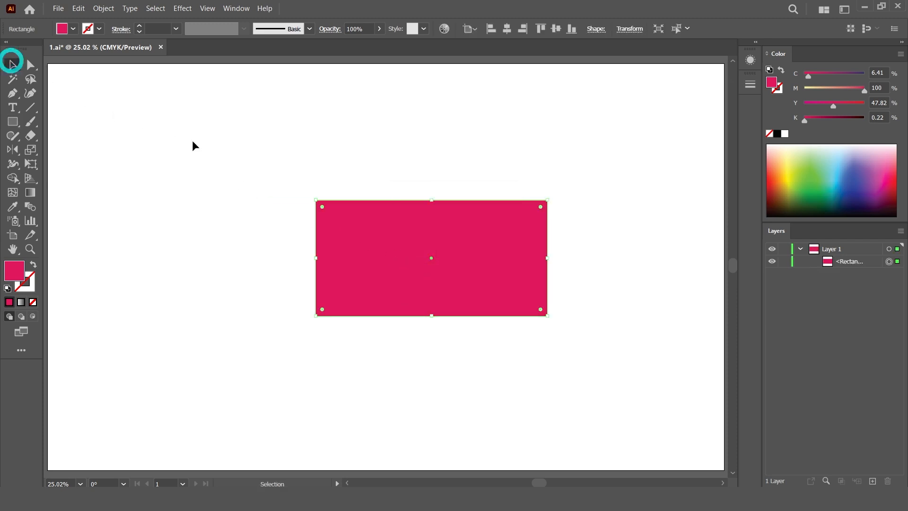
pyautogui.moveTo(394, 229); pyautogui.dragTo(320, 202)
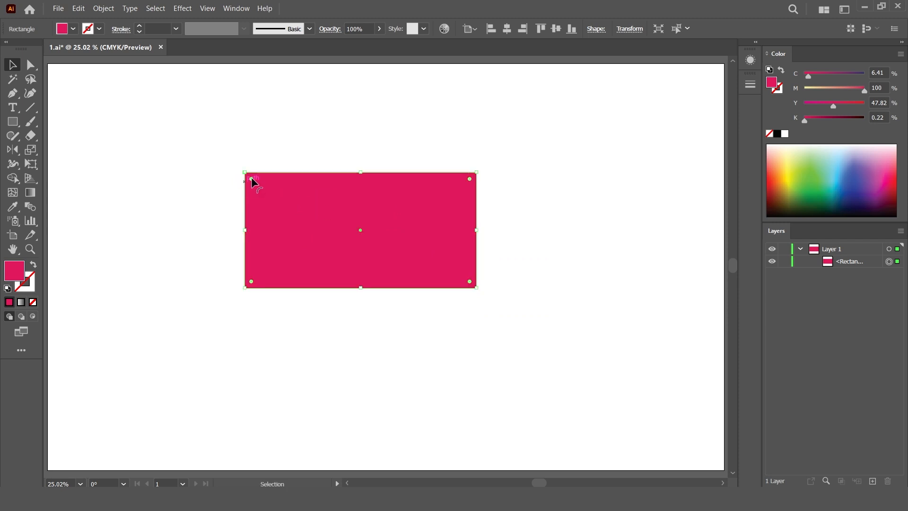
pyautogui.moveTo(251, 178); pyautogui.dragTo(357, 233)
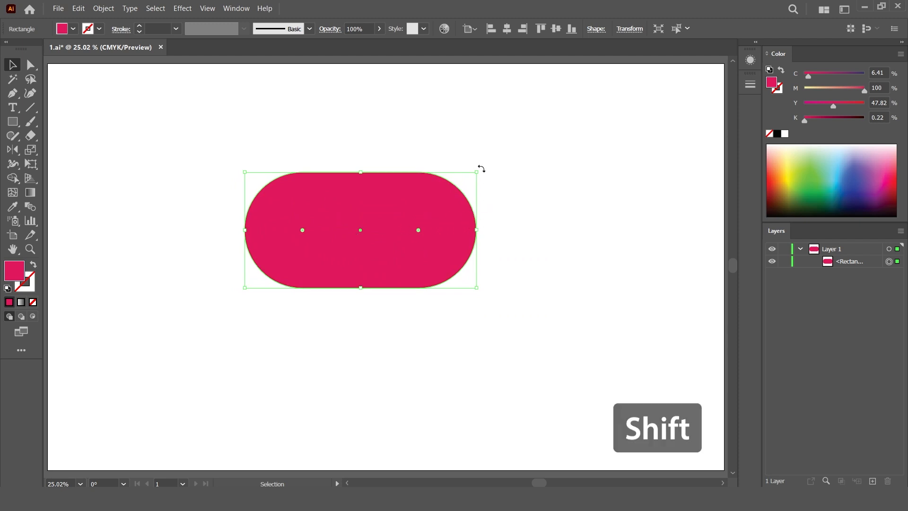
# - Rotate the pill to 315° and reflect a horizontal copy of it
pyautogui.moveTo(481, 168); pyautogui.dragTo(499, 232)
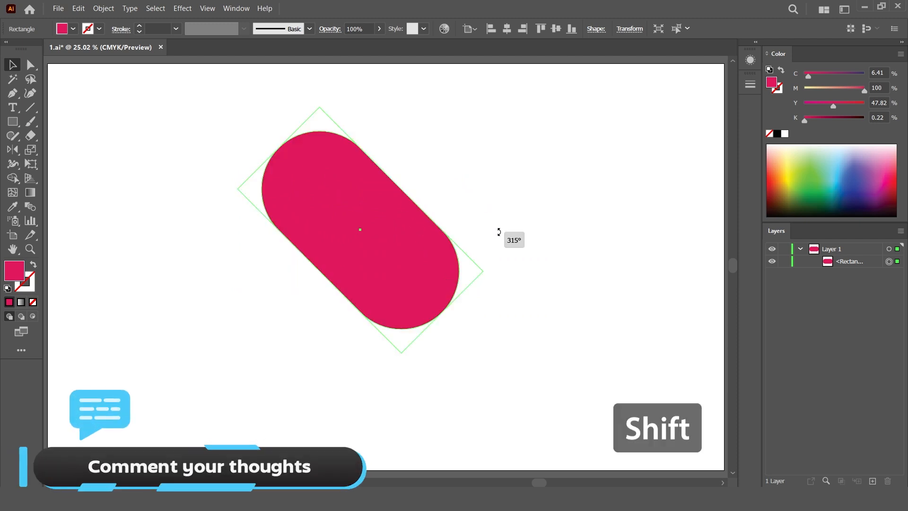
pyautogui.rightClick(371, 194)
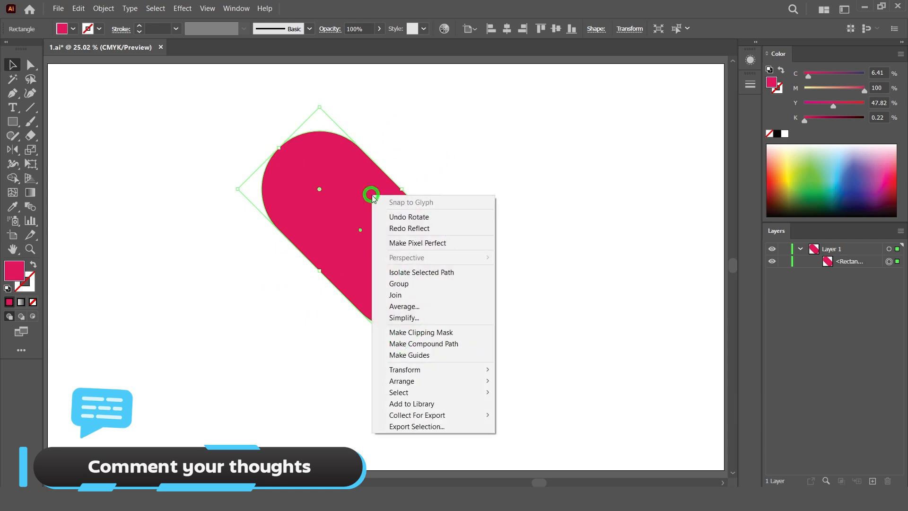
pyautogui.moveTo(478, 371)
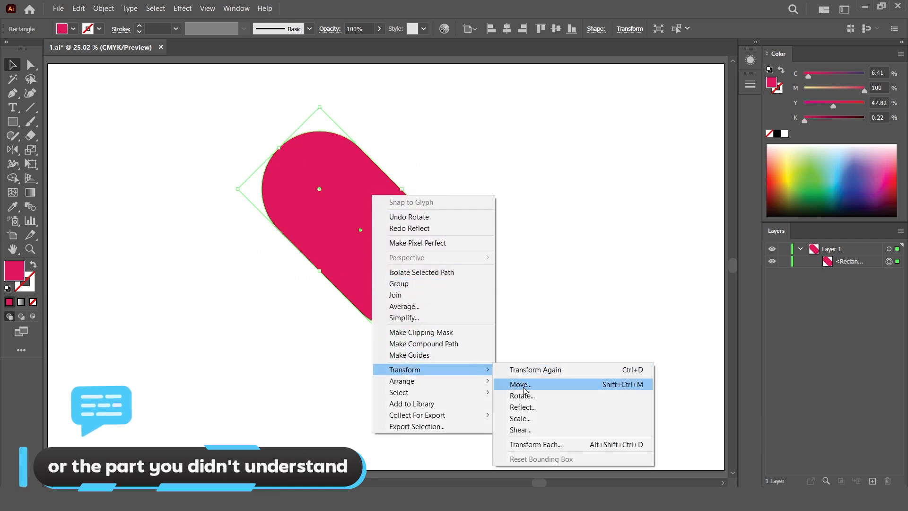
pyautogui.click(525, 407)
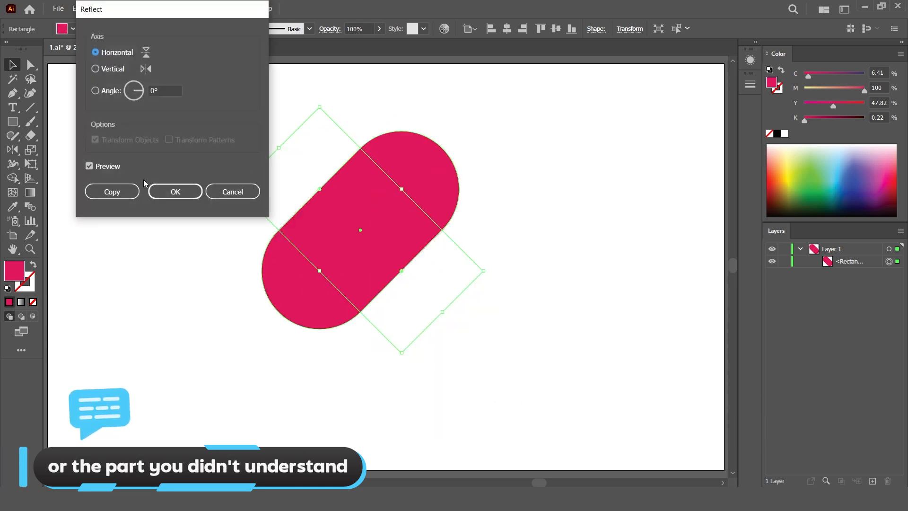
pyautogui.click(121, 191)
# - Select both pills and erase the two lower rounded lobes with the Shape Builder tool
pyautogui.moveTo(168, 92); pyautogui.dragTo(521, 371)
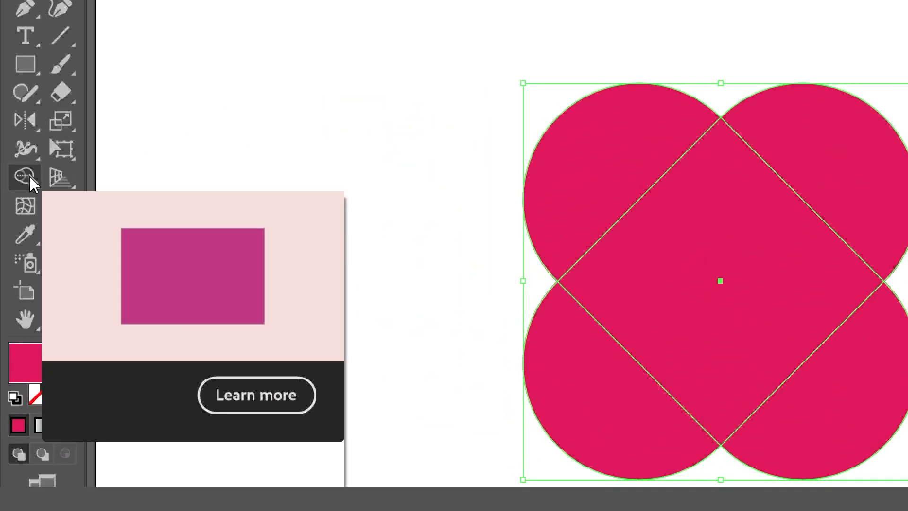
pyautogui.click(25, 176)
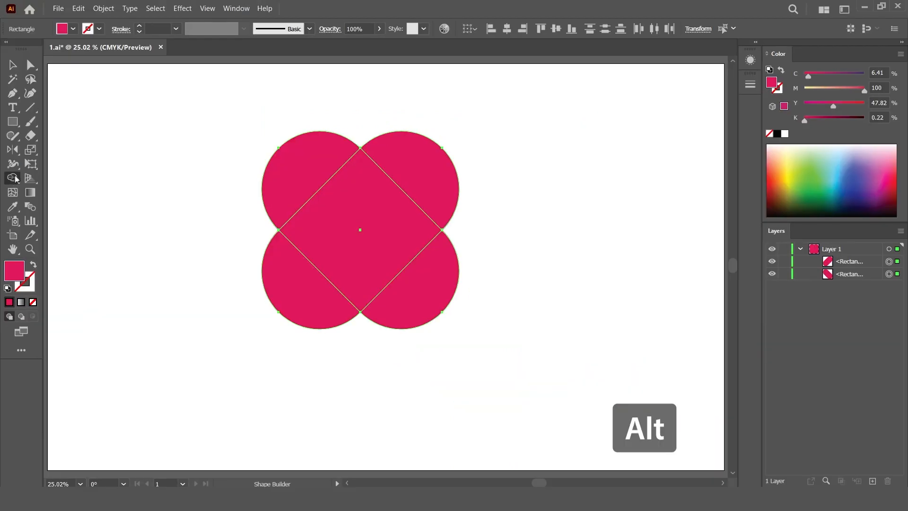
pyautogui.keyDown('alt'); pyautogui.click(303, 287); pyautogui.keyUp('alt')
pyautogui.keyDown('alt'); pyautogui.click(411, 295); pyautogui.keyUp('alt')
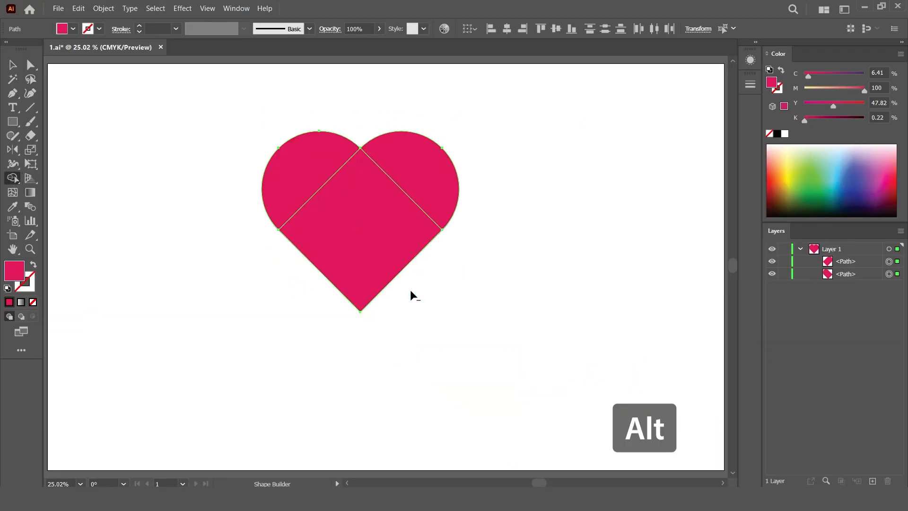
# - Select the remaining pieces and merge them into a single heart with the Shape Builder tool
pyautogui.click(11, 64)
pyautogui.click(462, 343)
pyautogui.moveTo(499, 340); pyautogui.dragTo(212, 102)
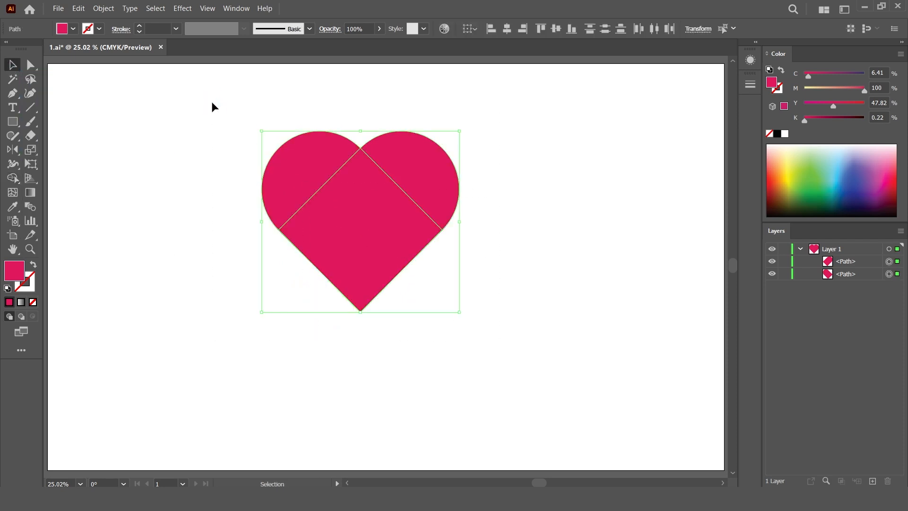
pyautogui.click(14, 179)
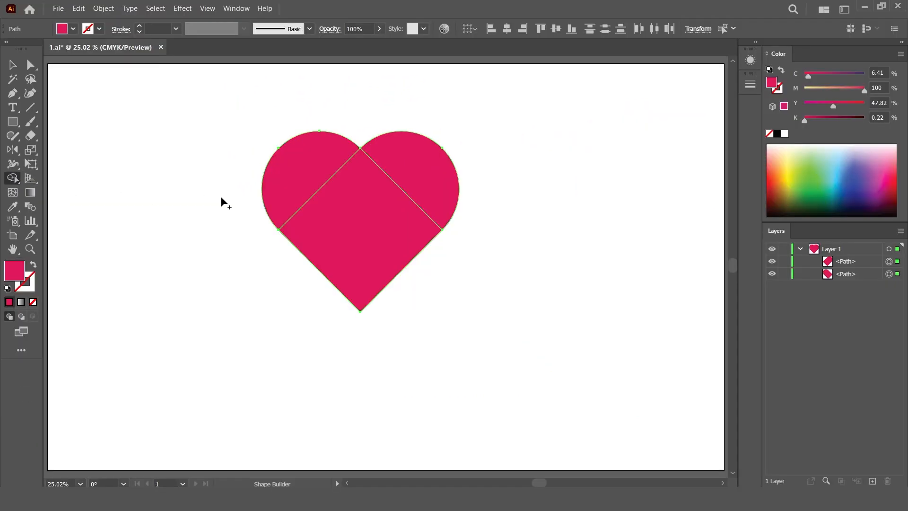
pyautogui.moveTo(300, 184)
pyautogui.mouseDown()
pyautogui.moveTo(350, 222)
pyautogui.moveTo(392, 213)
pyautogui.moveTo(416, 175)
pyautogui.mouseUp()
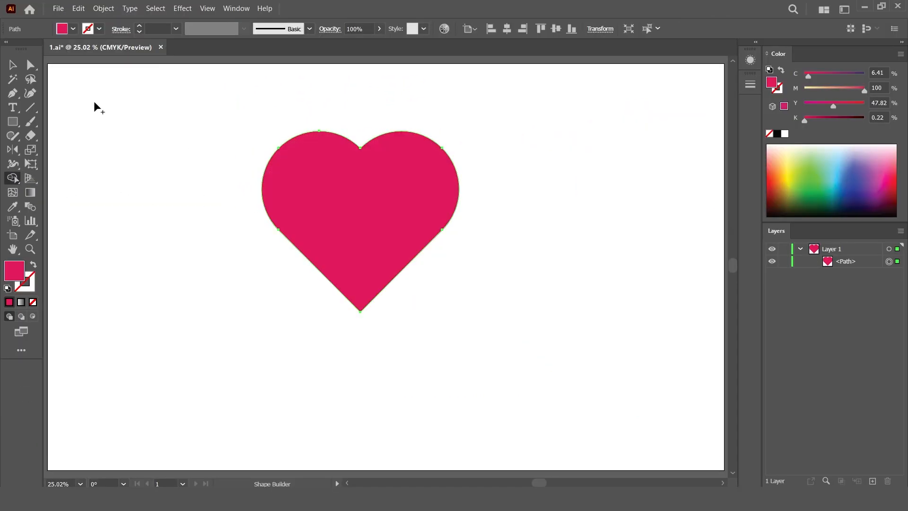
pyautogui.click(14, 70)
pyautogui.moveTo(325, 195); pyautogui.dragTo(375, 228)
pyautogui.click(557, 188)
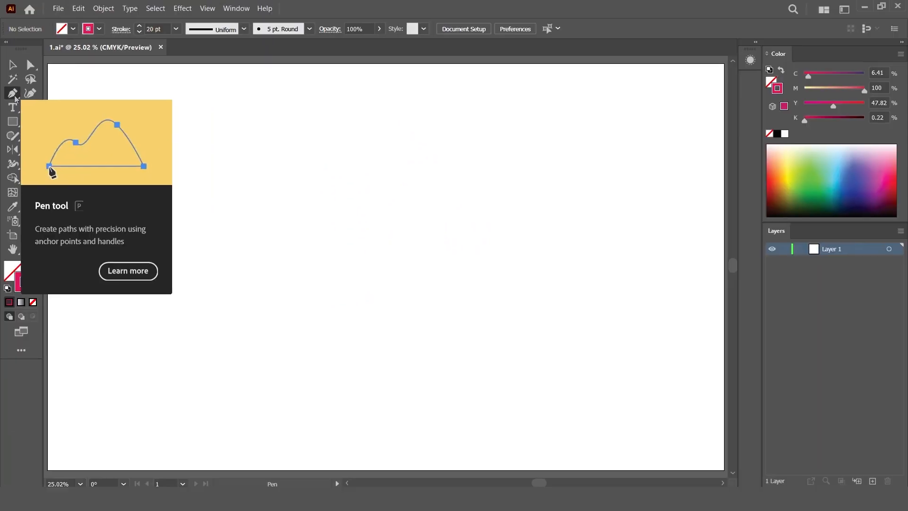
# - Draw an open three-anchor angled path with the Pen tool, from the upper right to a left point and down to the bottom, and select it
pyautogui.click(13, 94)
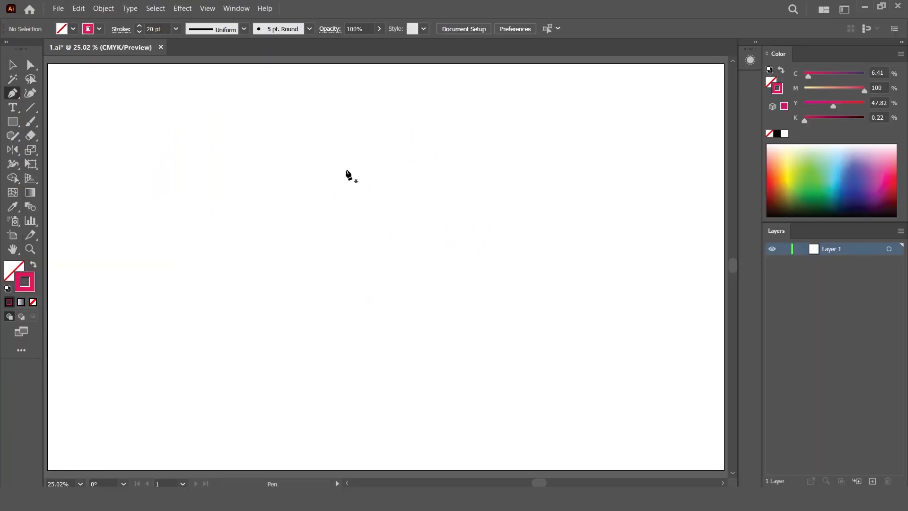
pyautogui.click(349, 182)
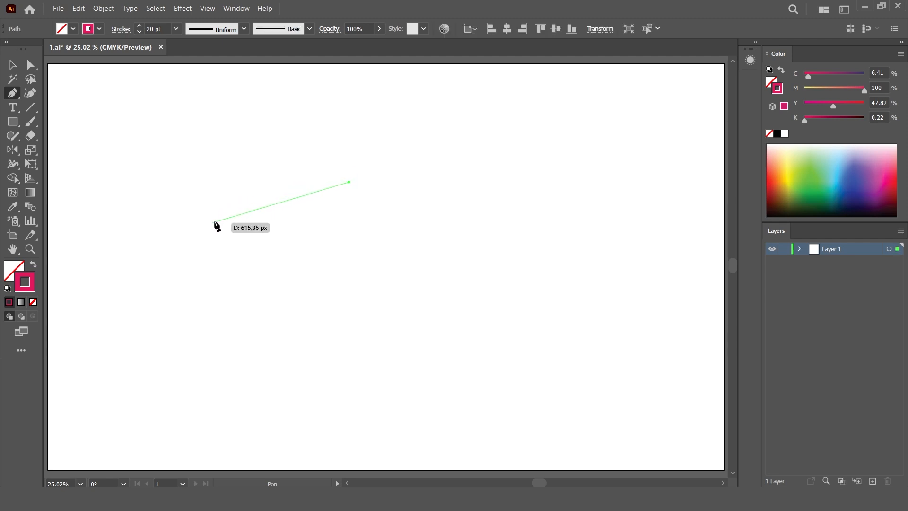
pyautogui.click(216, 218)
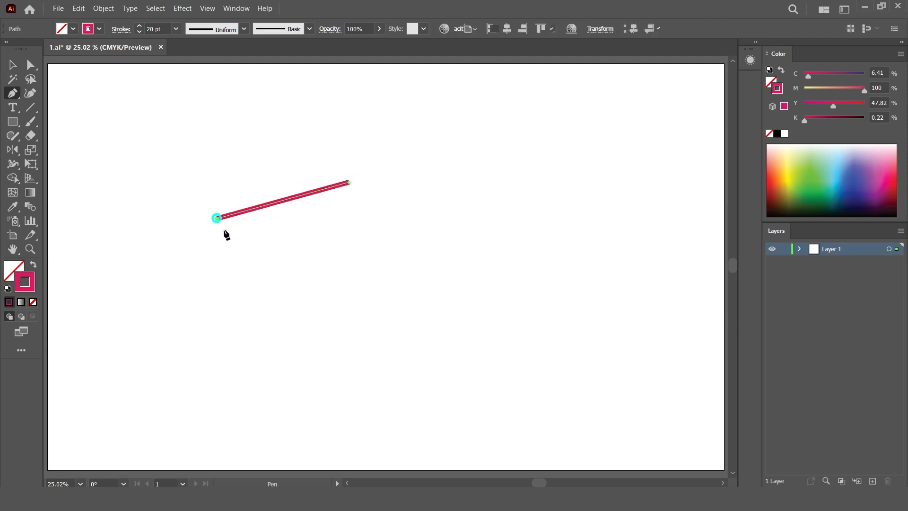
pyautogui.click(349, 366)
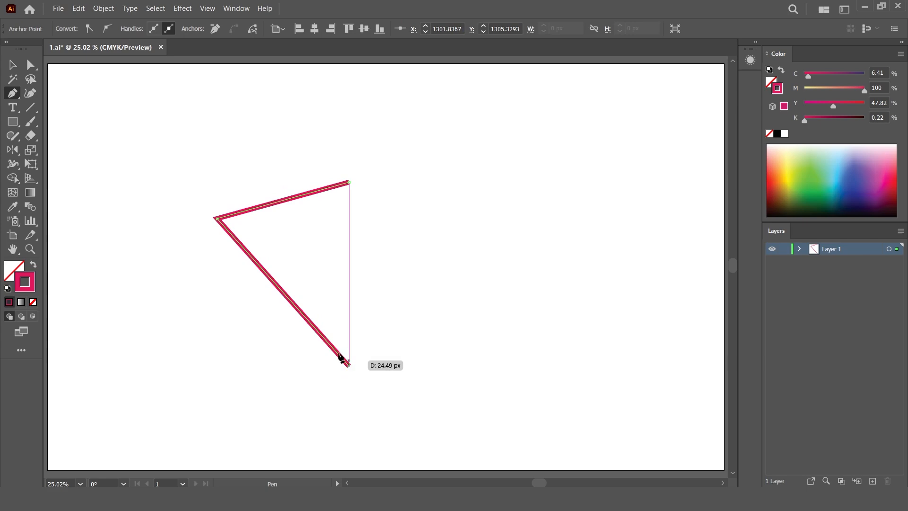
pyautogui.press('v')
pyautogui.click(130, 103)
pyautogui.moveTo(194, 156); pyautogui.dragTo(281, 268)
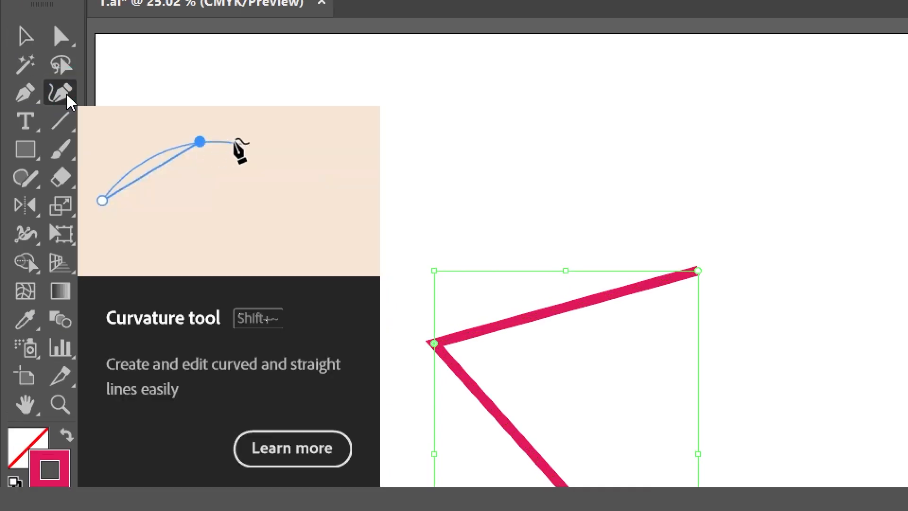
# - Bend both segments of the angled path outward into curves with the Curvature tool
pyautogui.click(33, 94)
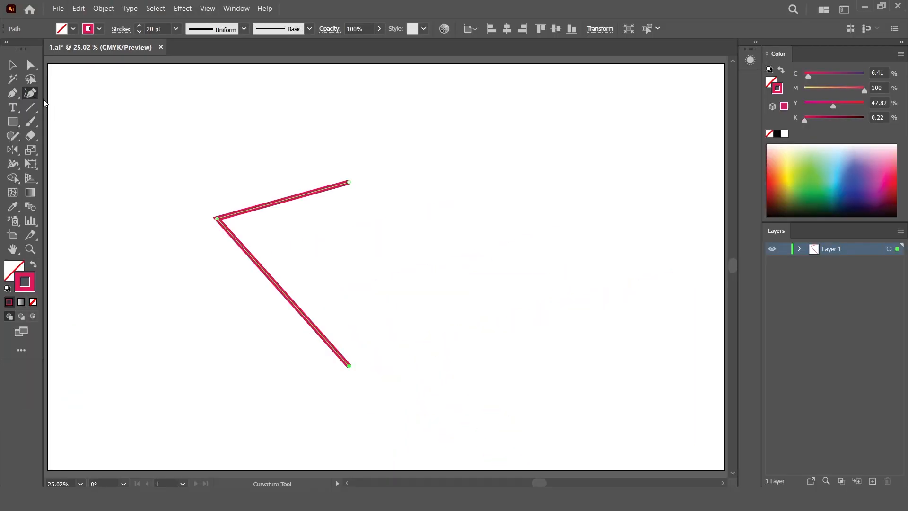
pyautogui.press('Escape')
pyautogui.moveTo(286, 203); pyautogui.dragTo(269, 161)
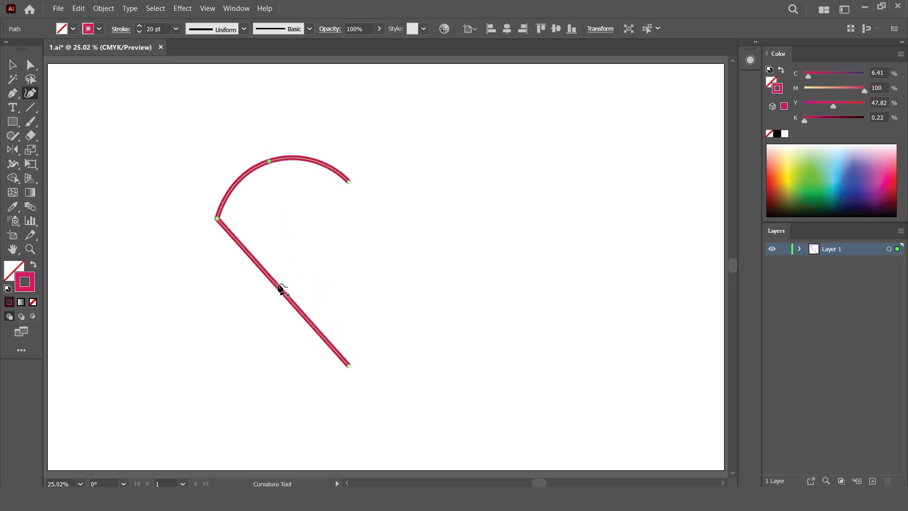
pyautogui.moveTo(274, 282); pyautogui.dragTo(247, 293)
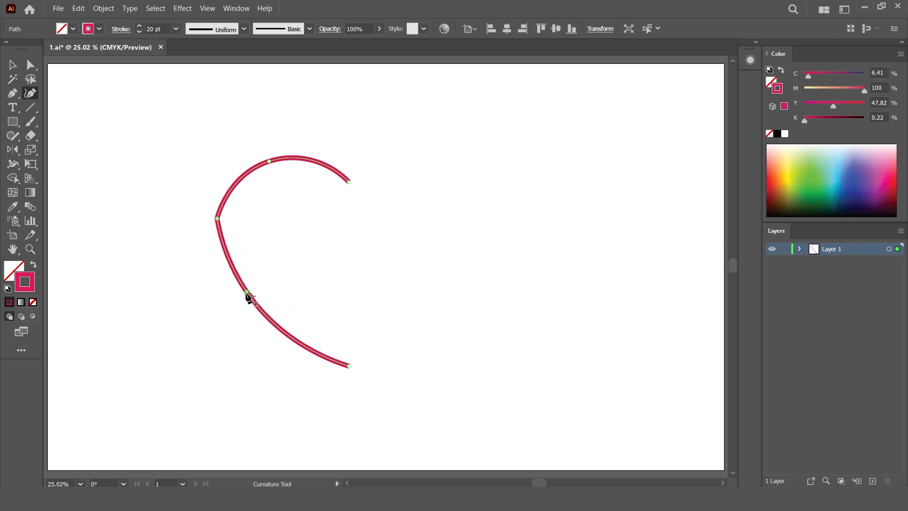
# - Round the left corner anchor of the curved path fully using its live corner widget, then select the whole path
pyautogui.press('a')
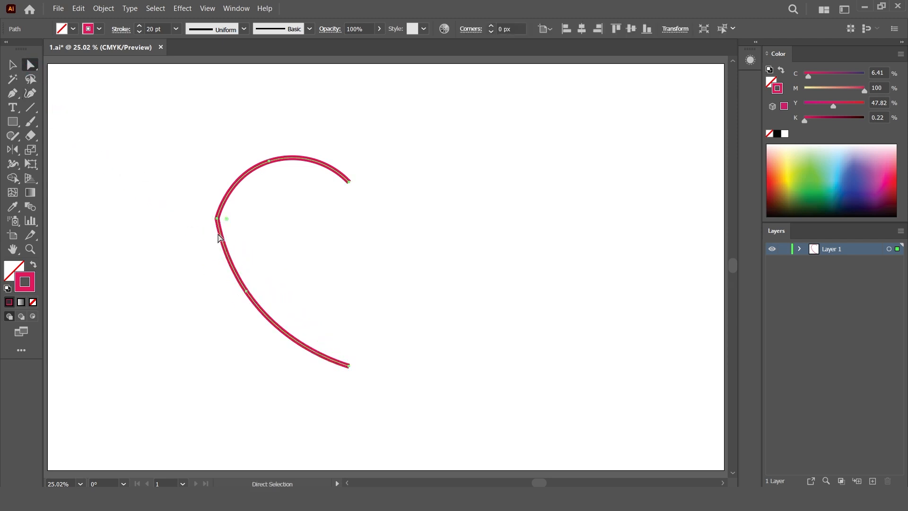
pyautogui.moveTo(226, 219); pyautogui.dragTo(393, 249)
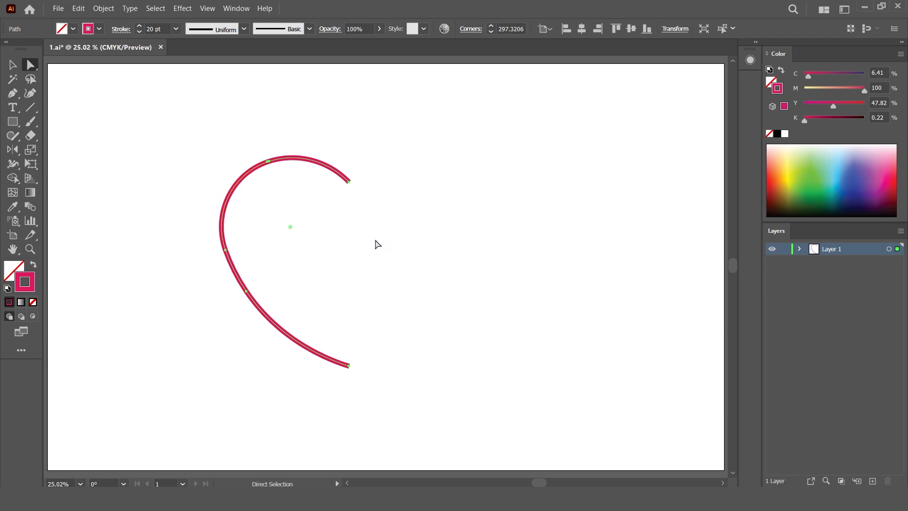
pyautogui.hotkey('shift', '`')
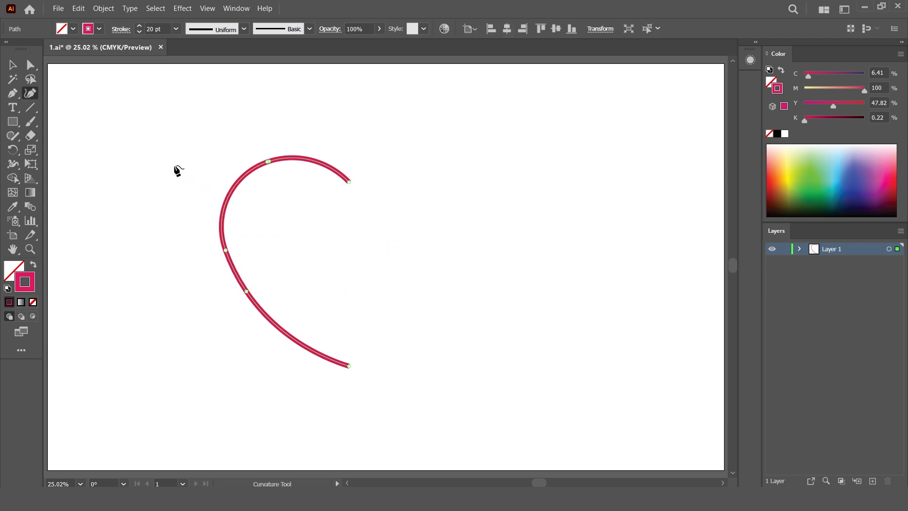
pyautogui.click(12, 65)
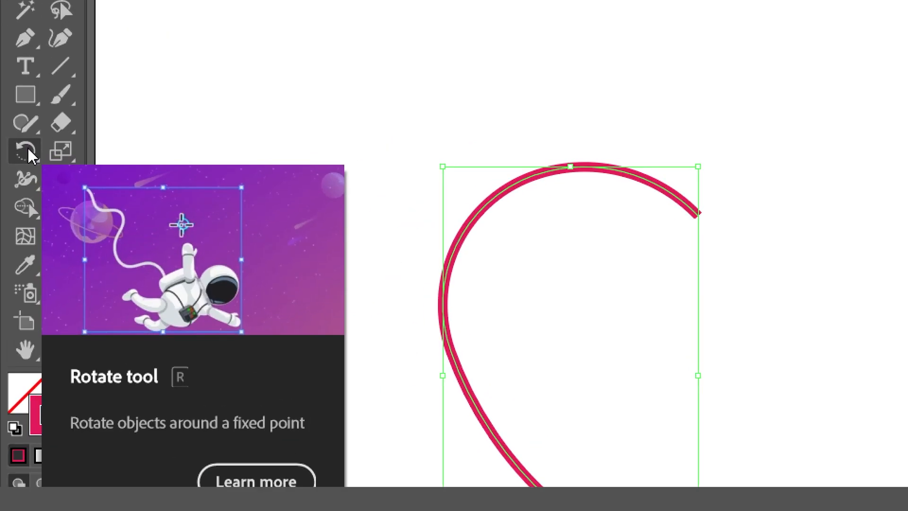
# - Reflect a copy of the half-heart across a vertical axis at its bottom anchor with the Reflect tool
pyautogui.click(14, 151)
pyautogui.click(29, 154)
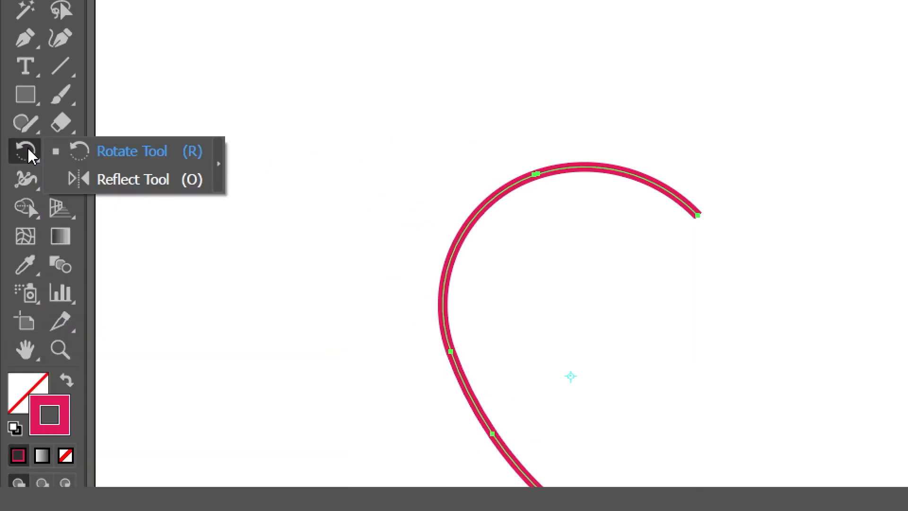
pyautogui.click(127, 183)
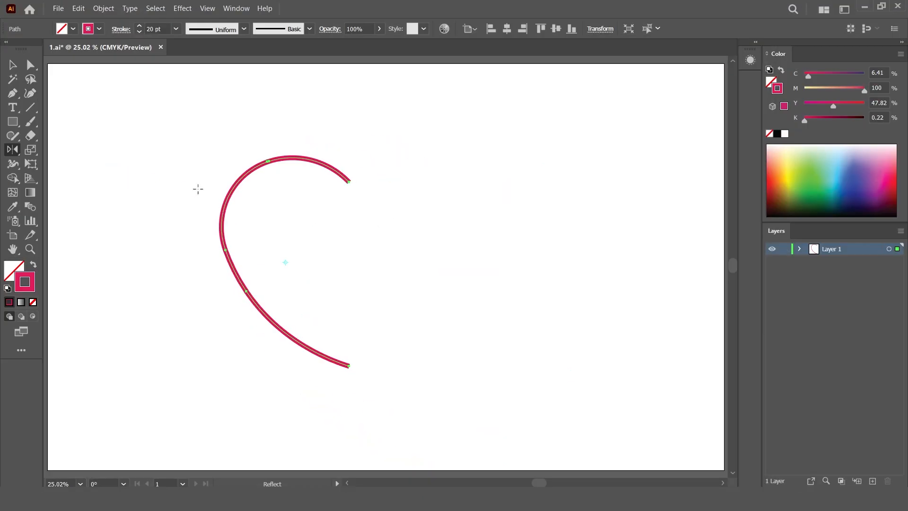
pyautogui.press('alt')
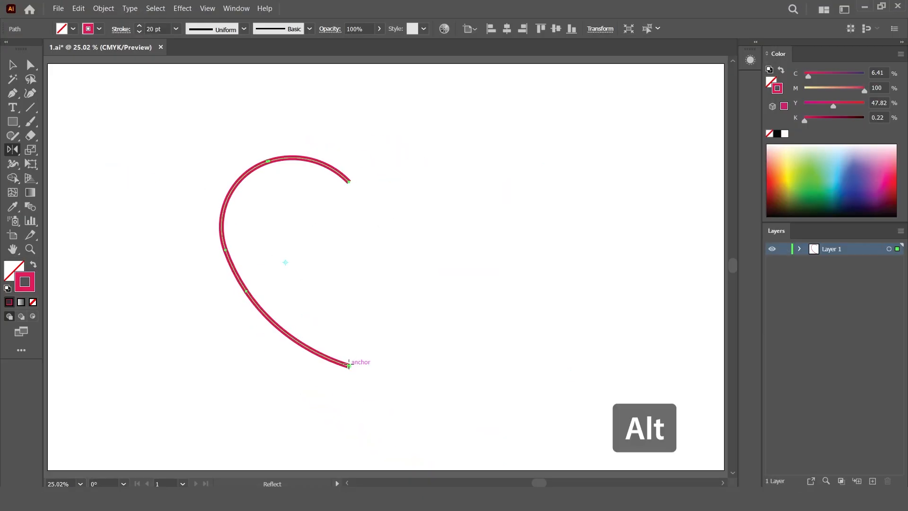
pyautogui.keyDown('alt'); pyautogui.click(349, 366); pyautogui.keyUp('alt')
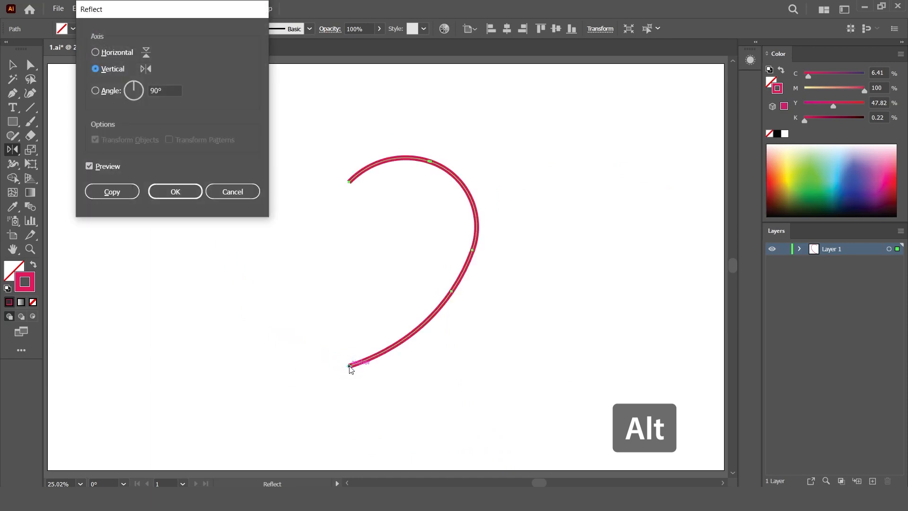
pyautogui.click(112, 192)
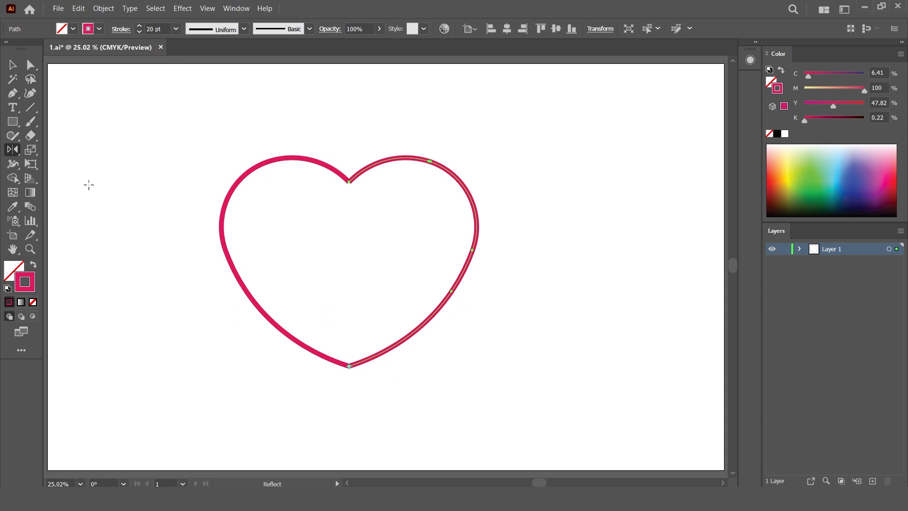
# - Join the two halves at the overlapping bottom anchors and at the overlapping top anchors
pyautogui.press('a')
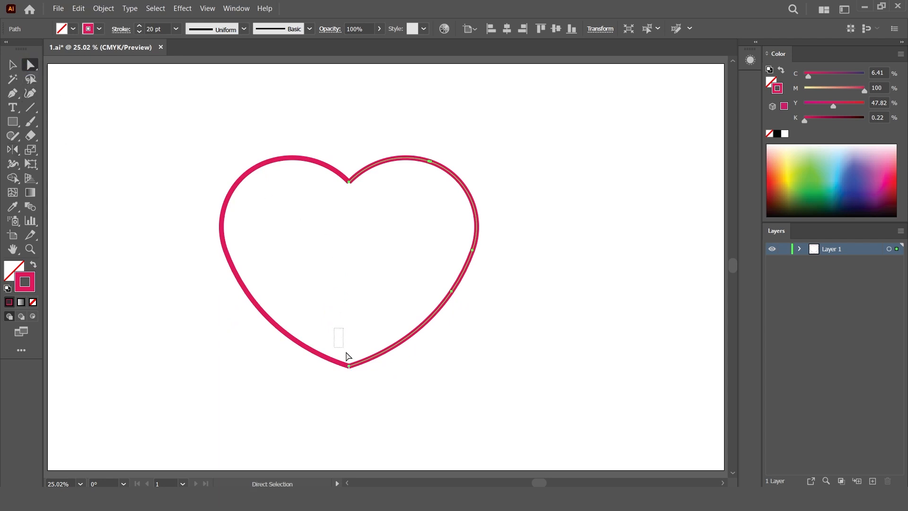
pyautogui.moveTo(363, 383); pyautogui.dragTo(363, 382)
pyautogui.rightClick(348, 367)
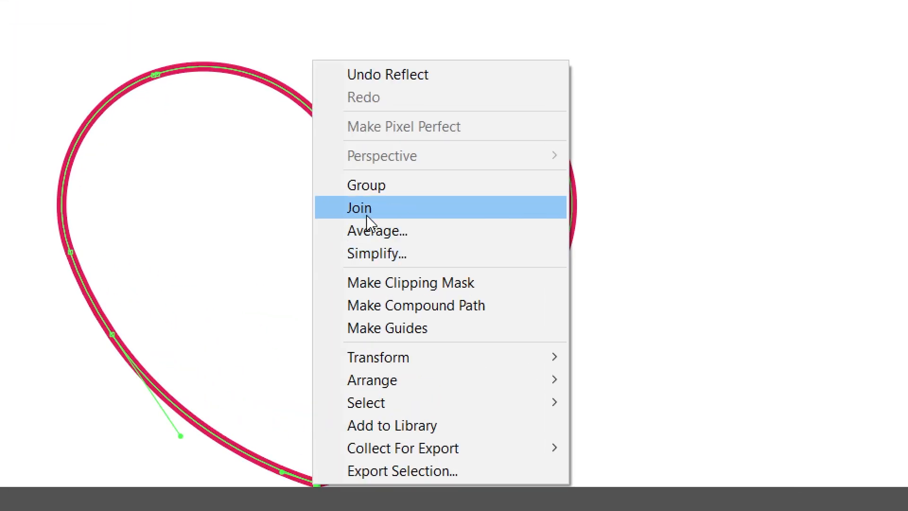
pyautogui.click(367, 208)
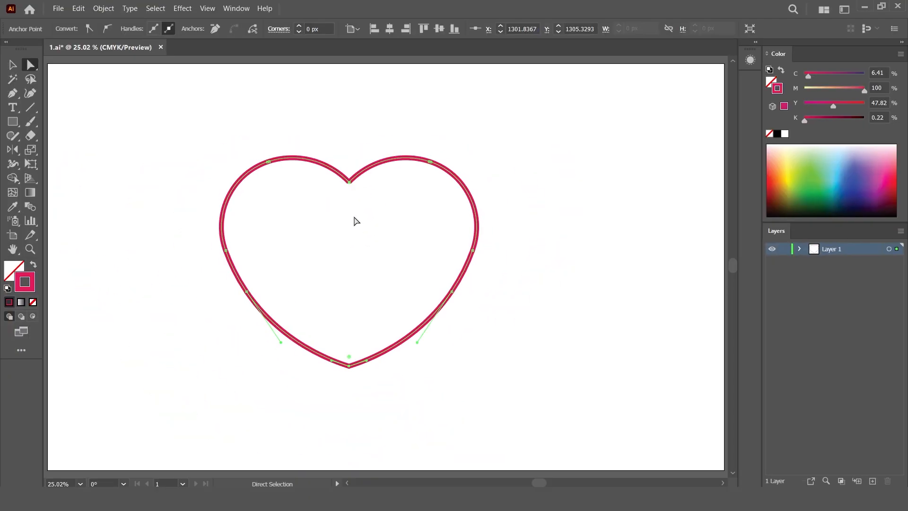
pyautogui.moveTo(343, 188); pyautogui.dragTo(350, 179)
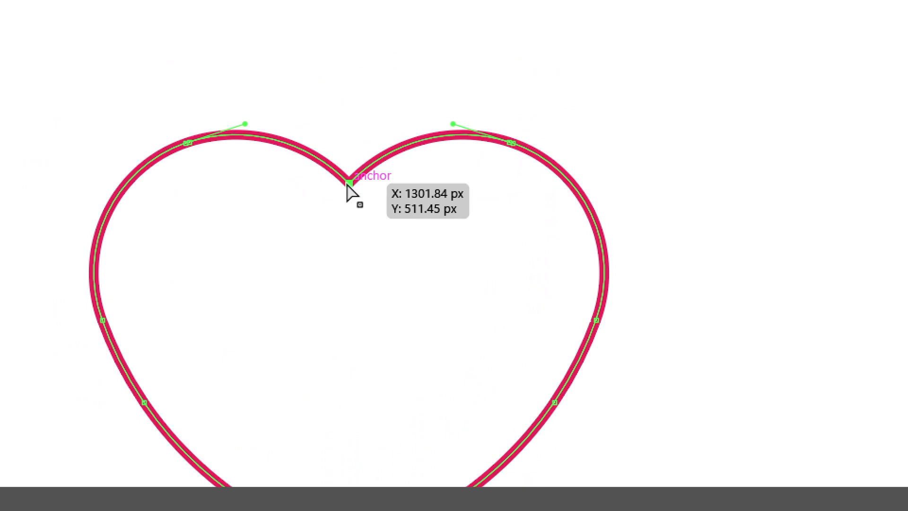
pyautogui.rightClick(349, 184)
pyautogui.click(395, 385)
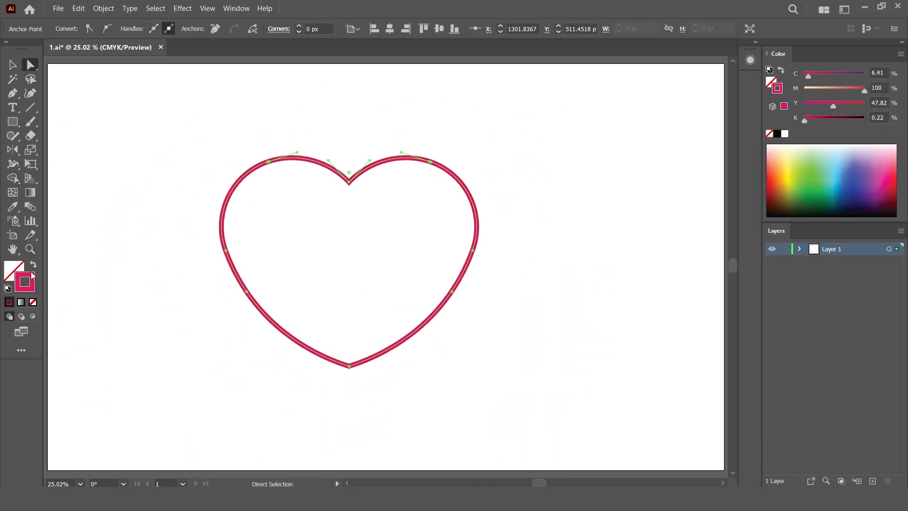
# - Give the heart a solid fill in the stroke colour with no stroke, then deselect it
pyautogui.click(14, 272)
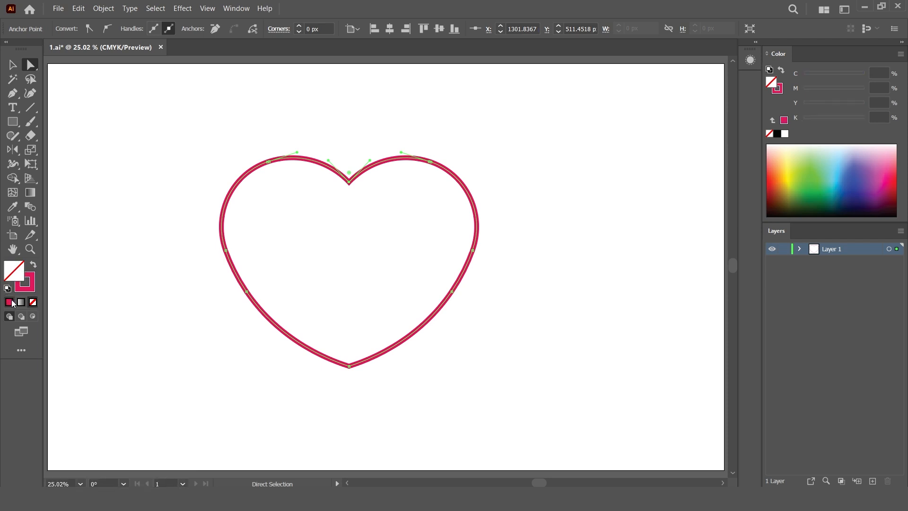
pyautogui.click(9, 301)
pyautogui.click(27, 288)
pyautogui.click(33, 301)
pyautogui.click(14, 267)
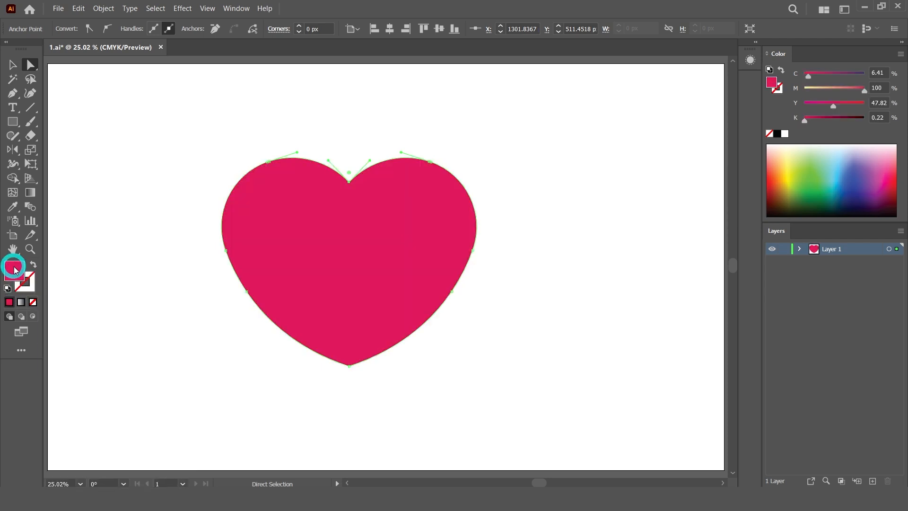
pyautogui.click(12, 65)
pyautogui.click(128, 123)
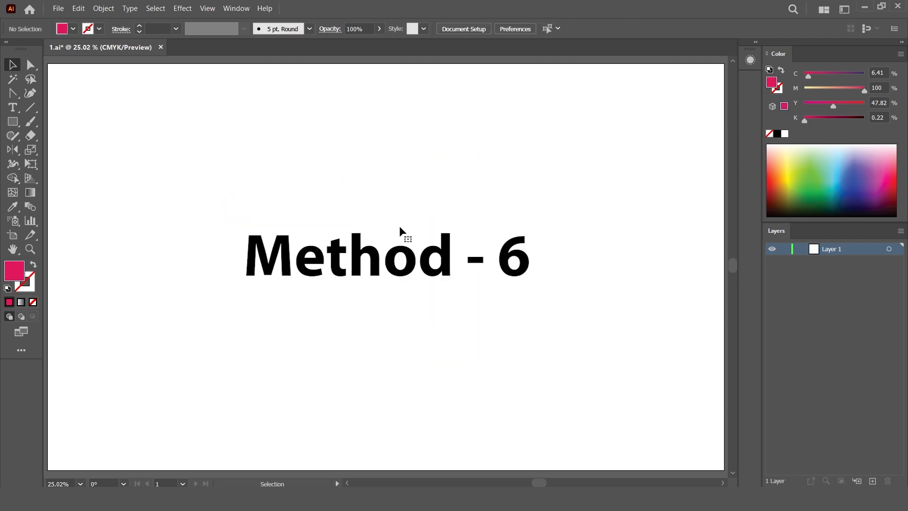
# - Draw a circle about 1073 px in diameter with the Ellipse tool
pyautogui.click(14, 122)
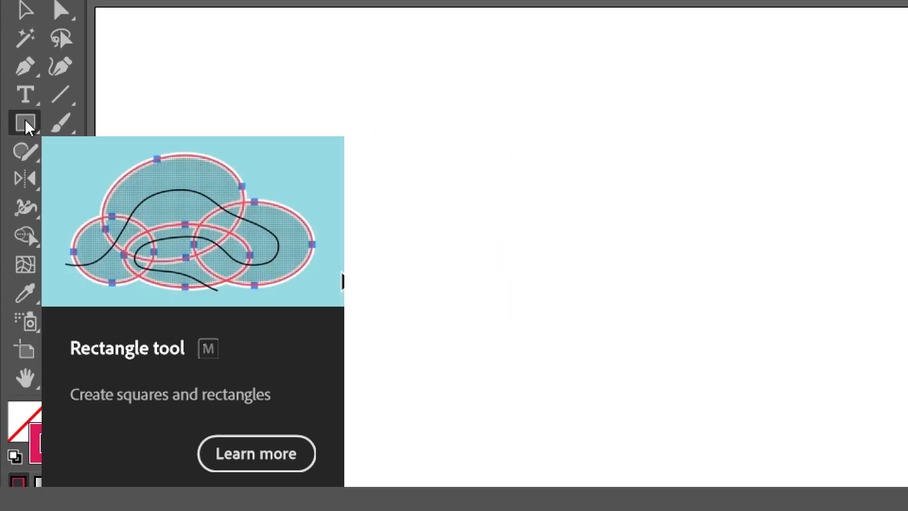
pyautogui.click(26, 122)
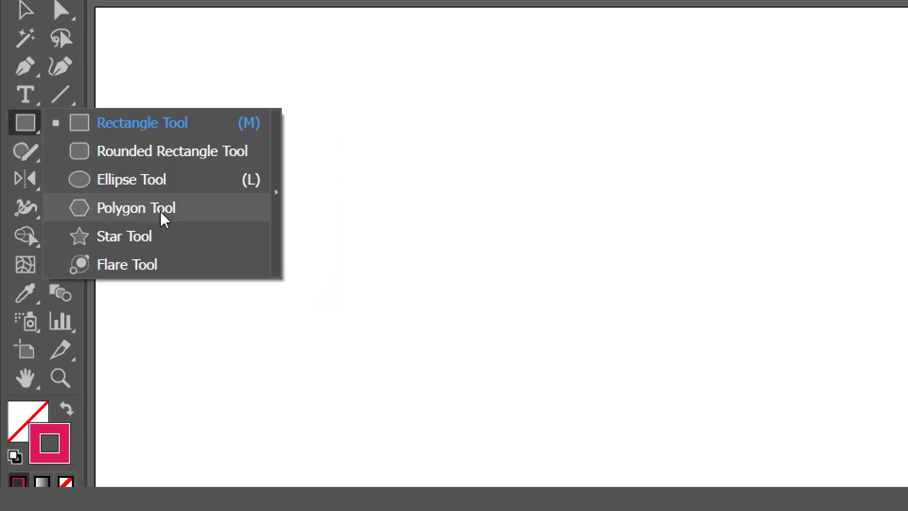
pyautogui.click(118, 184)
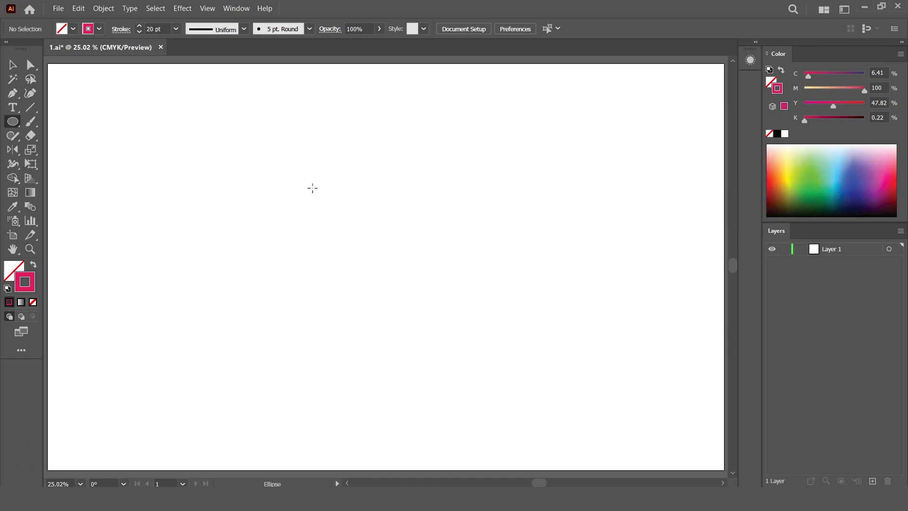
pyautogui.moveTo(297, 176); pyautogui.dragTo(422, 288)
pyautogui.click(12, 65)
pyautogui.moveTo(411, 127); pyautogui.dragTo(475, 207)
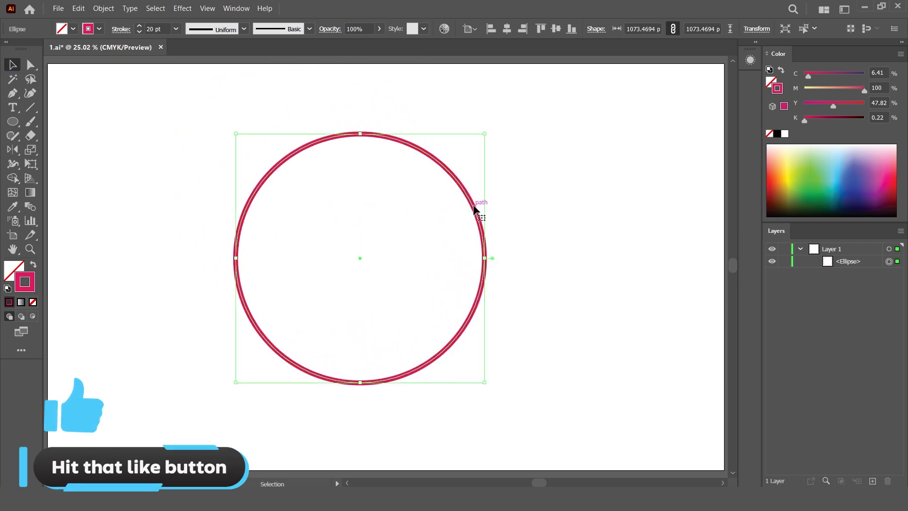
# - Convert the circle's bottom anchor into a sharp corner with the Anchor Point tool
pyautogui.click(14, 95)
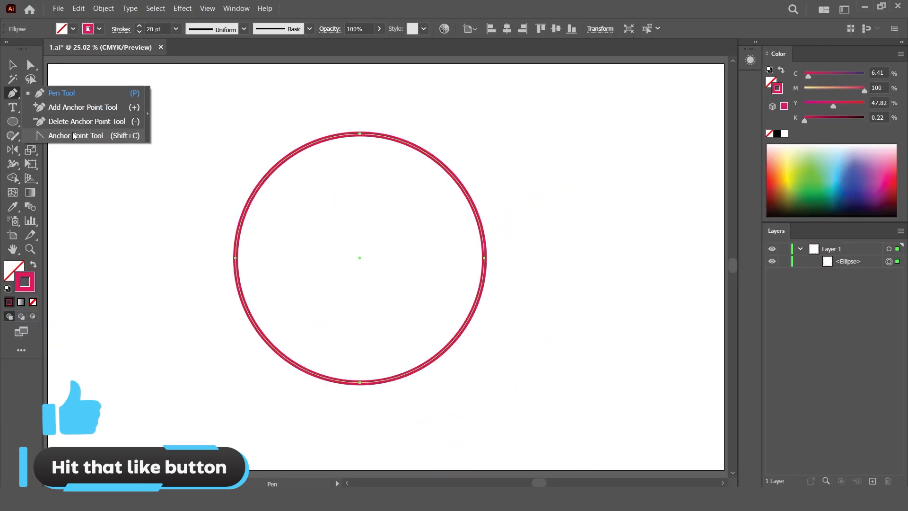
pyautogui.click(66, 136)
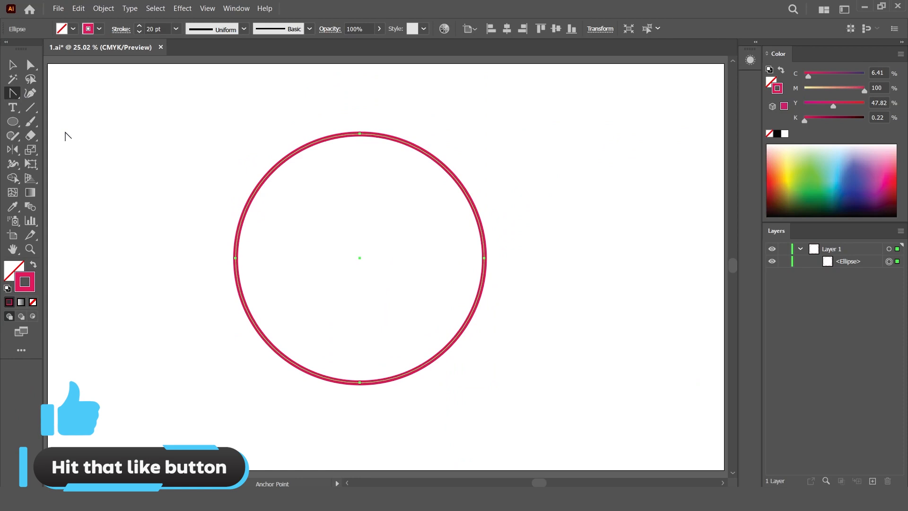
pyautogui.click(360, 382)
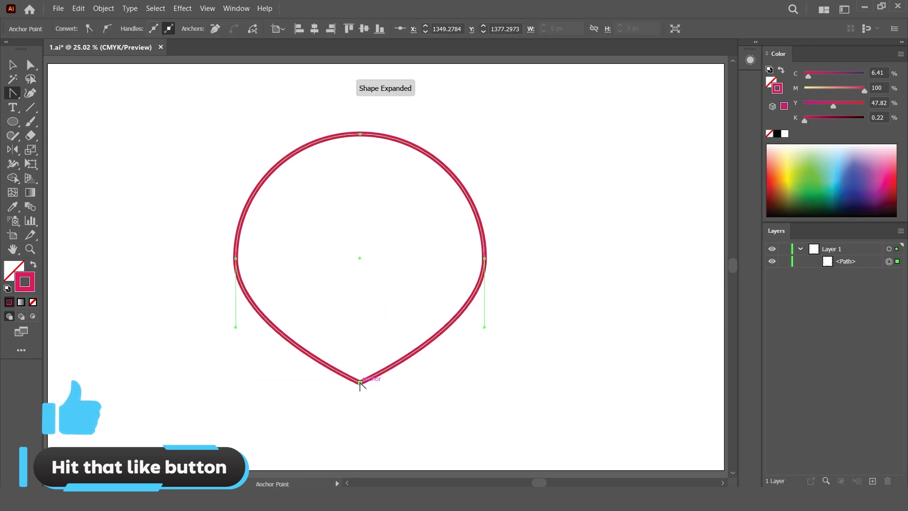
# - Drag the circle's top anchor straight down to roughly its centre with Direct Selection
pyautogui.press('a')
pyautogui.click(360, 137)
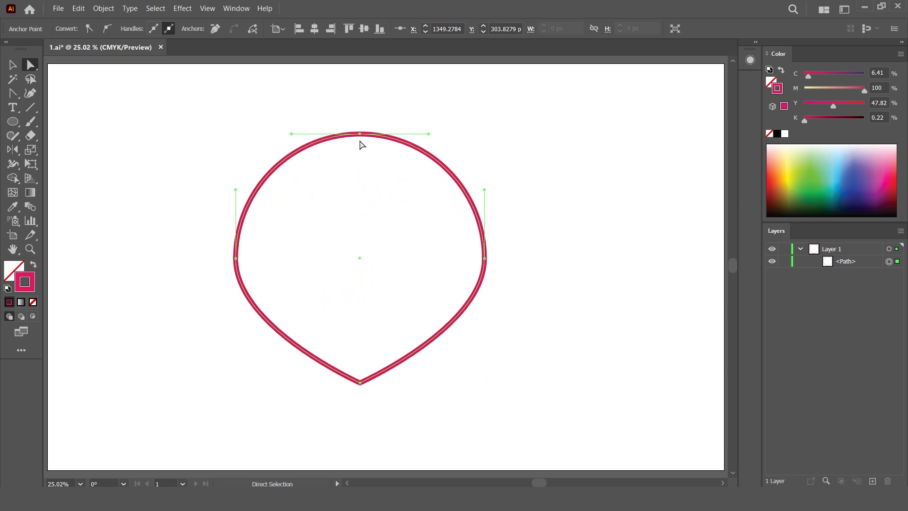
pyautogui.moveTo(360, 138); pyautogui.dragTo(359, 263)
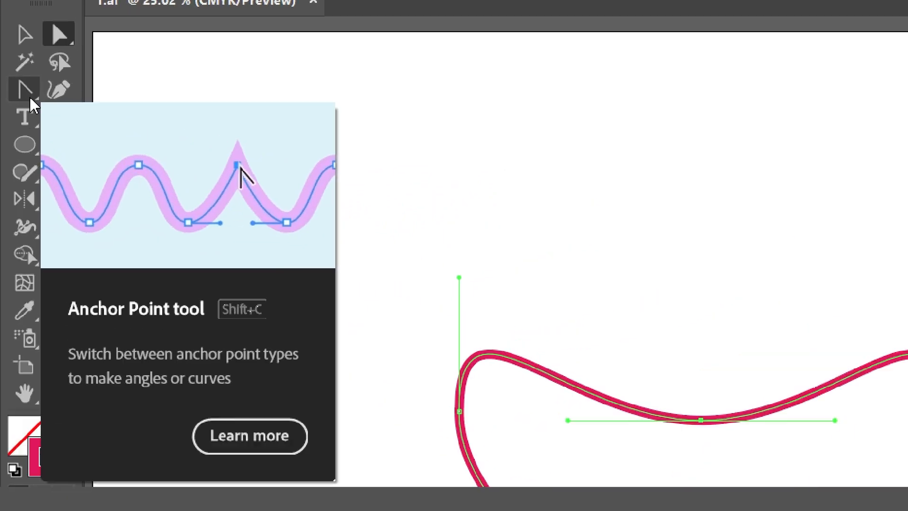
# - Split the top anchor's handles, angle both handles upward and lower the anchor slightly to form the heart's cleft
pyautogui.click(13, 94)
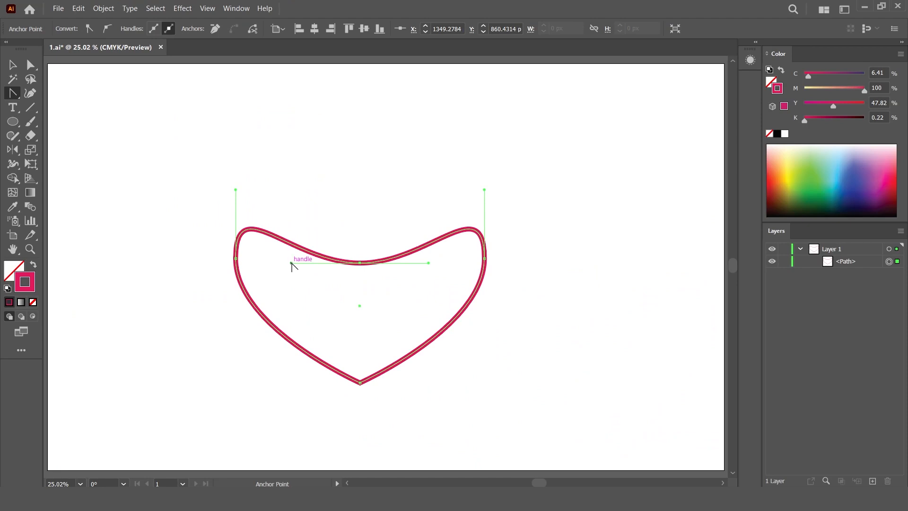
pyautogui.moveTo(291, 263); pyautogui.dragTo(343, 184)
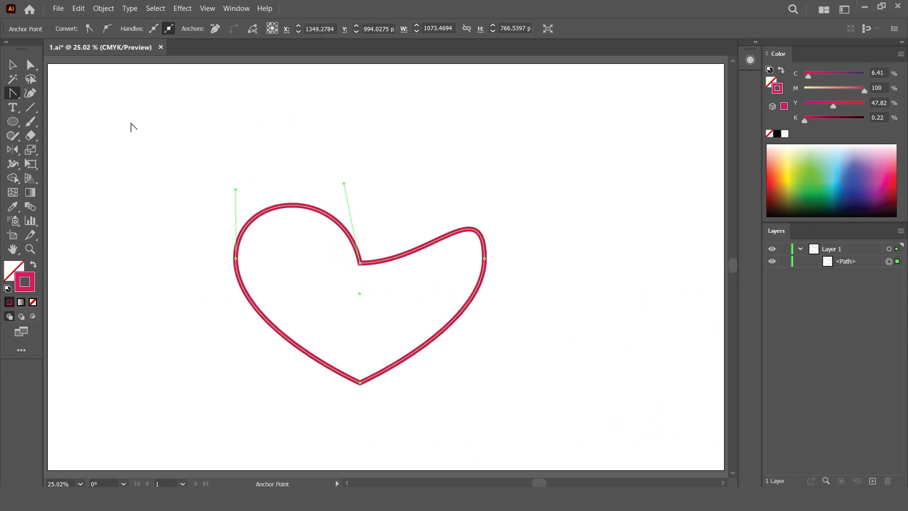
pyautogui.click(35, 69)
pyautogui.click(361, 264)
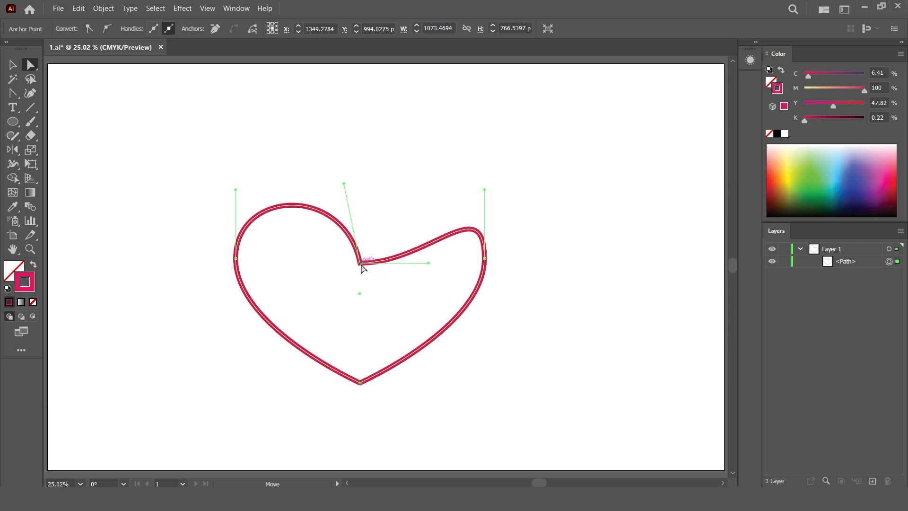
pyautogui.moveTo(343, 185); pyautogui.dragTo(335, 191)
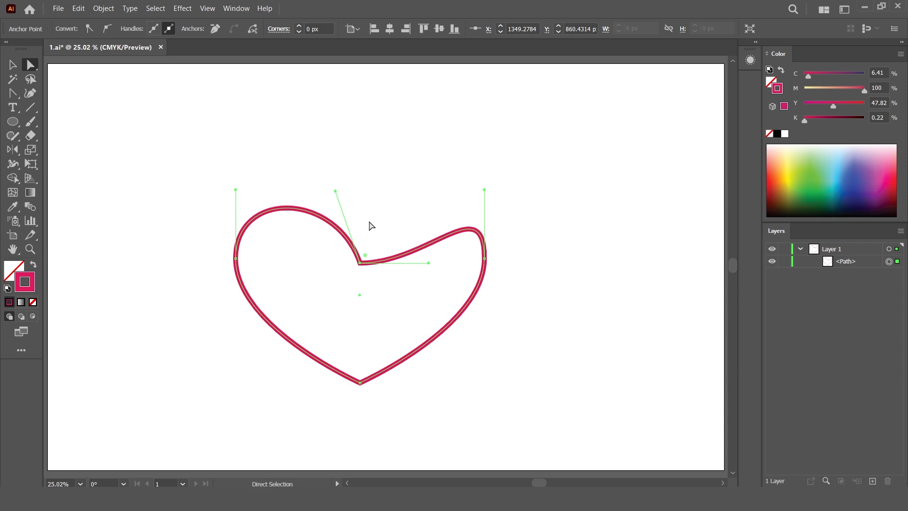
pyautogui.moveTo(428, 263); pyautogui.dragTo(387, 190)
pyautogui.moveTo(360, 264); pyautogui.dragTo(359, 242)
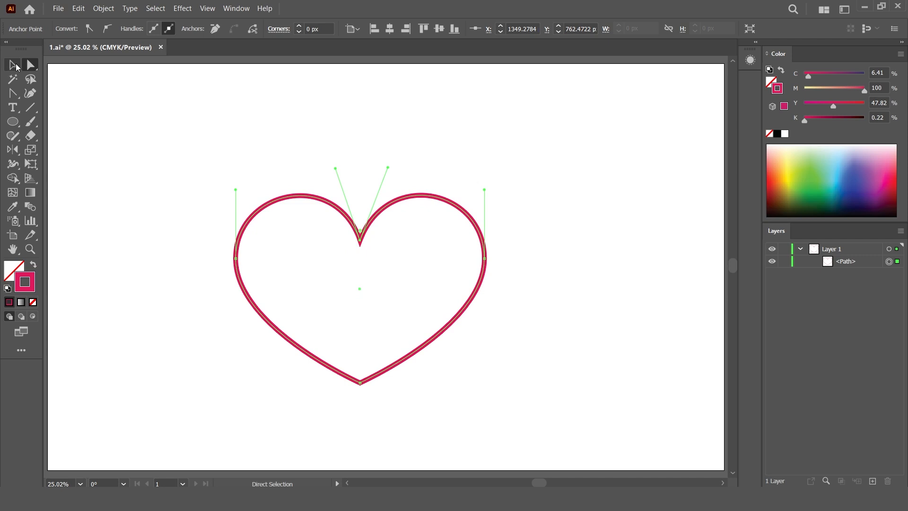
# - Give the heart a solid fill in the stroke colour with no stroke, then deselect it
pyautogui.click(14, 65)
pyautogui.click(17, 269)
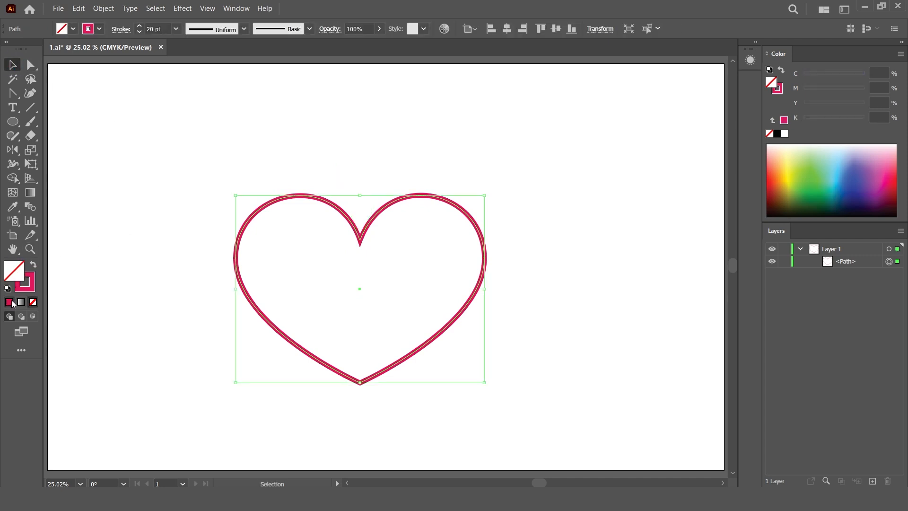
pyautogui.click(11, 303)
pyautogui.click(31, 286)
pyautogui.click(33, 303)
pyautogui.click(12, 271)
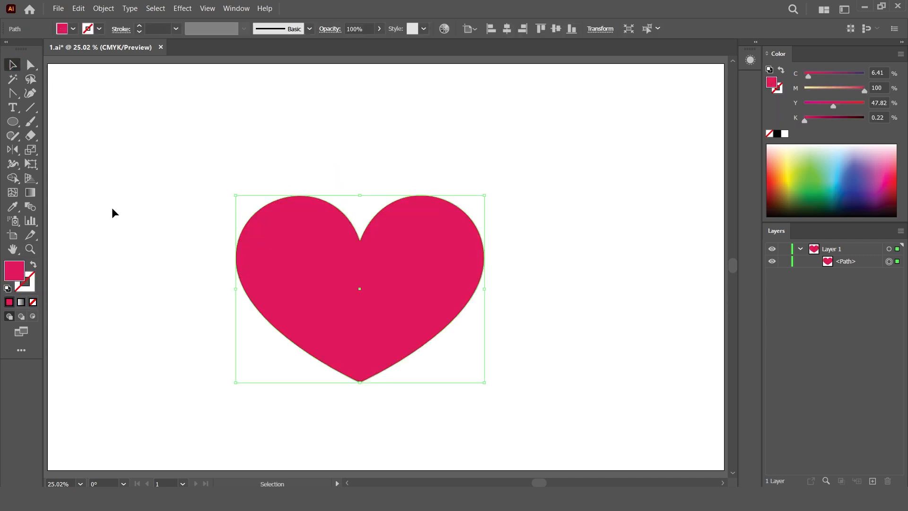
pyautogui.click(114, 213)
# - Clear the finished heart from the artboard
pyautogui.moveTo(404, 294); pyautogui.dragTo(419, 252)
pyautogui.moveTo(502, 158); pyautogui.dragTo(517, 142)
pyautogui.click(585, 201)
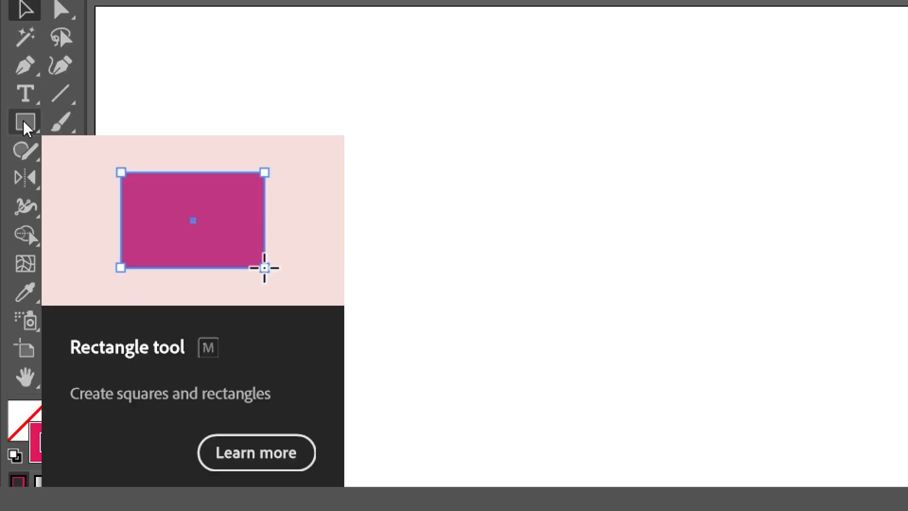
# - Create a 50 × 50 px square with the Rectangle tool
pyautogui.click(13, 122)
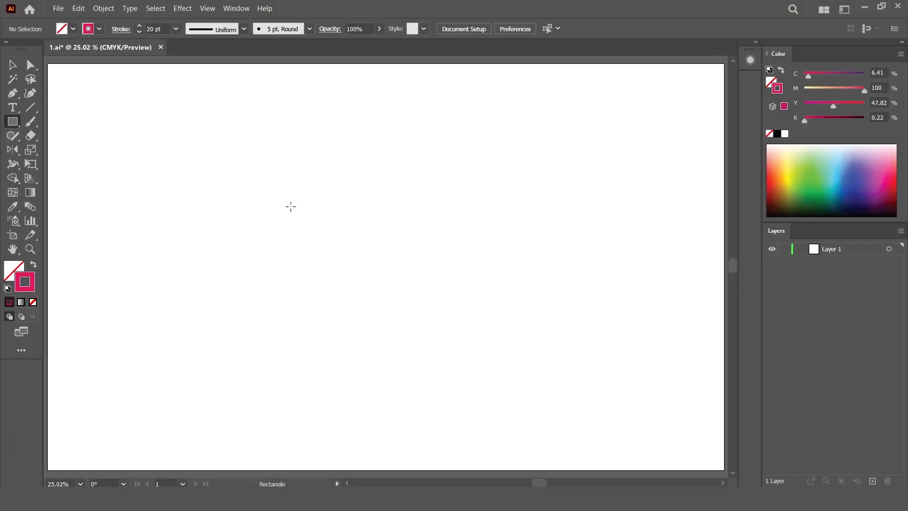
pyautogui.click(341, 211)
pyautogui.write('500')
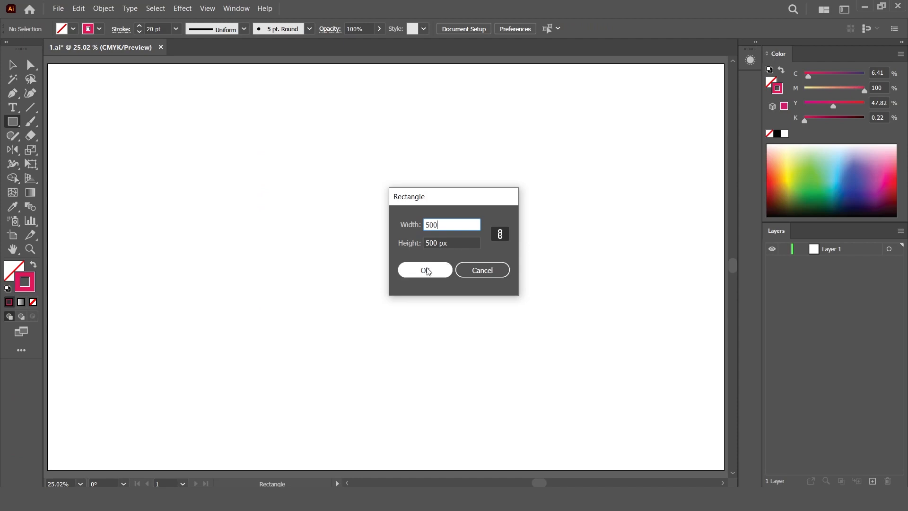
pyautogui.click(426, 271)
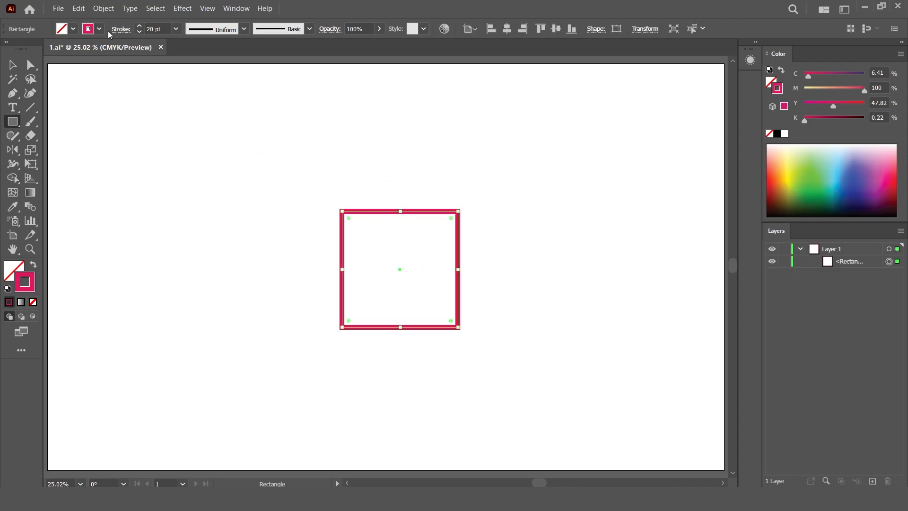
# - Copy the square and paste a duplicate in front of it
pyautogui.click(80, 8)
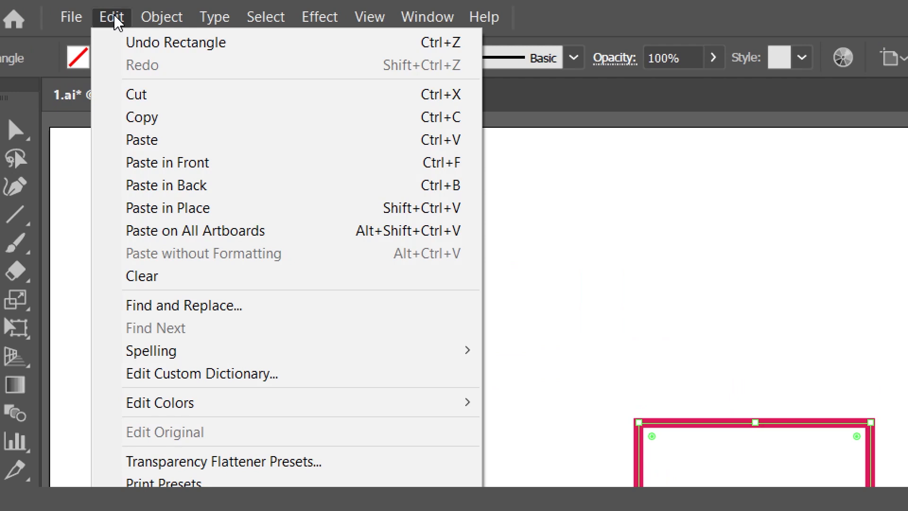
pyautogui.click(157, 116)
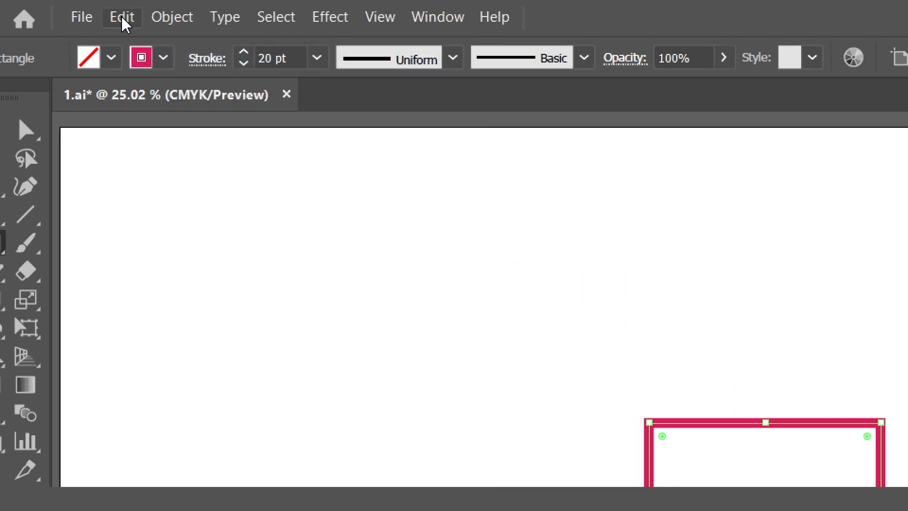
pyautogui.click(122, 17)
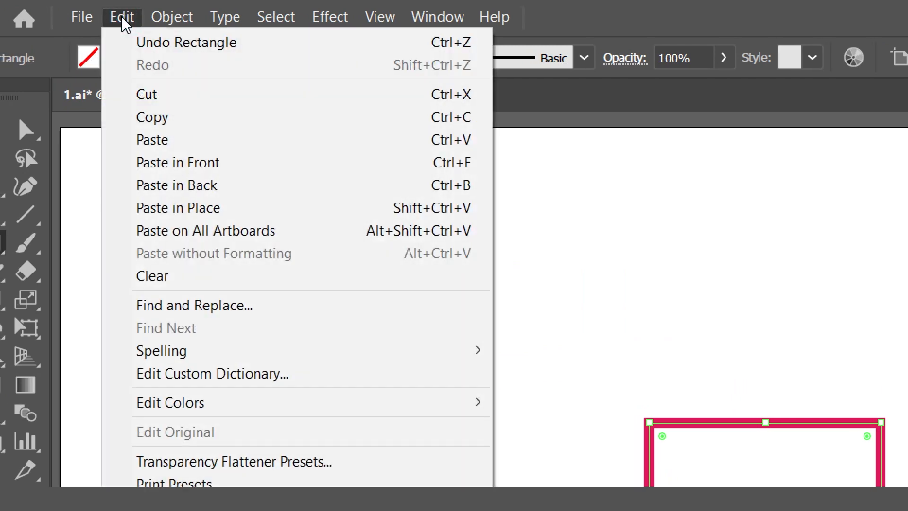
pyautogui.click(198, 164)
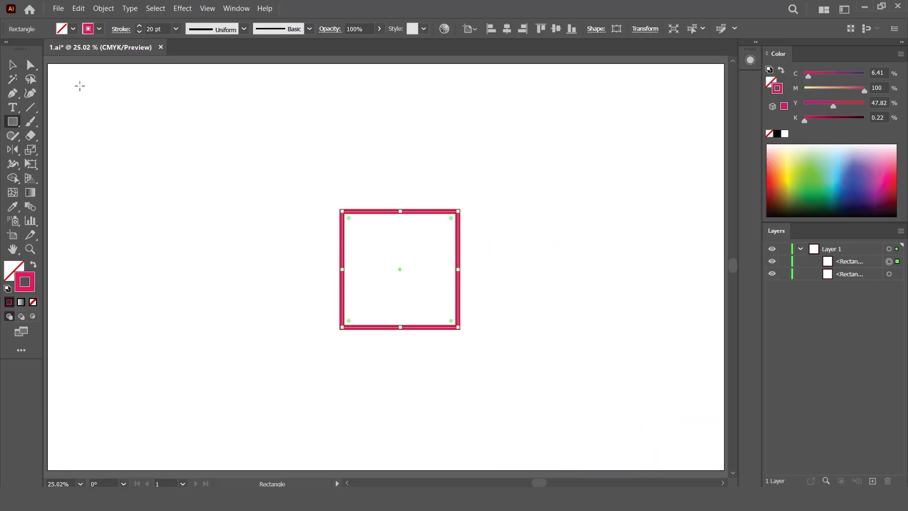
# - Round the front square's corners fully with Direct Selection to turn it into a circle
pyautogui.click(30, 64)
pyautogui.moveTo(349, 218); pyautogui.dragTo(407, 275)
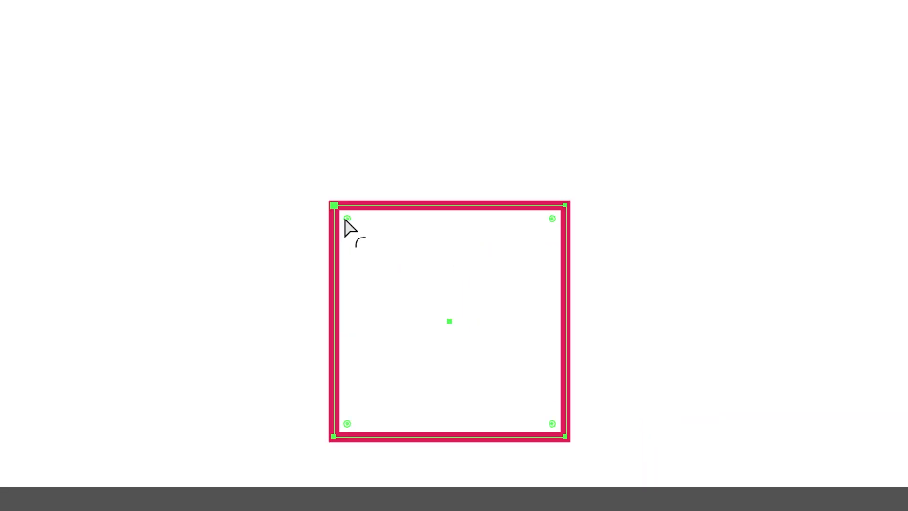
pyautogui.moveTo(464, 326); pyautogui.dragTo(482, 346)
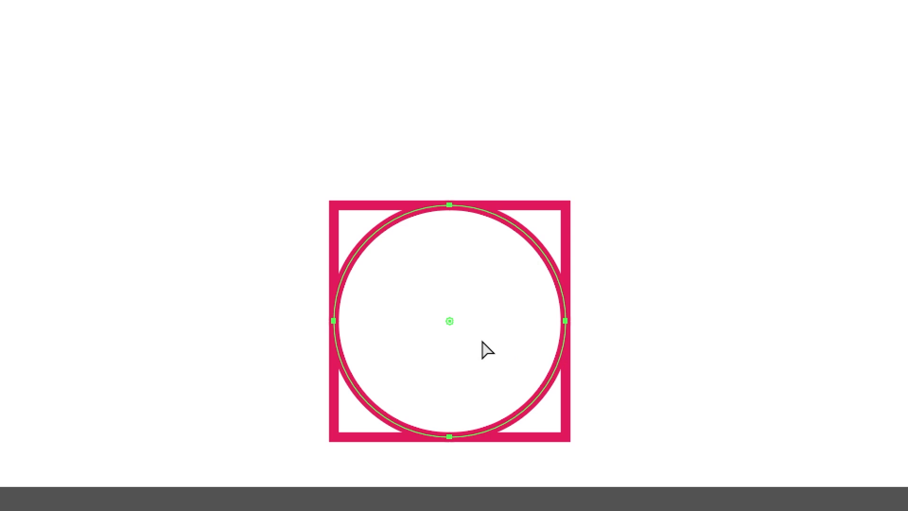
# - Copy the circle and paste a duplicate in front of it
pyautogui.click(10, 67)
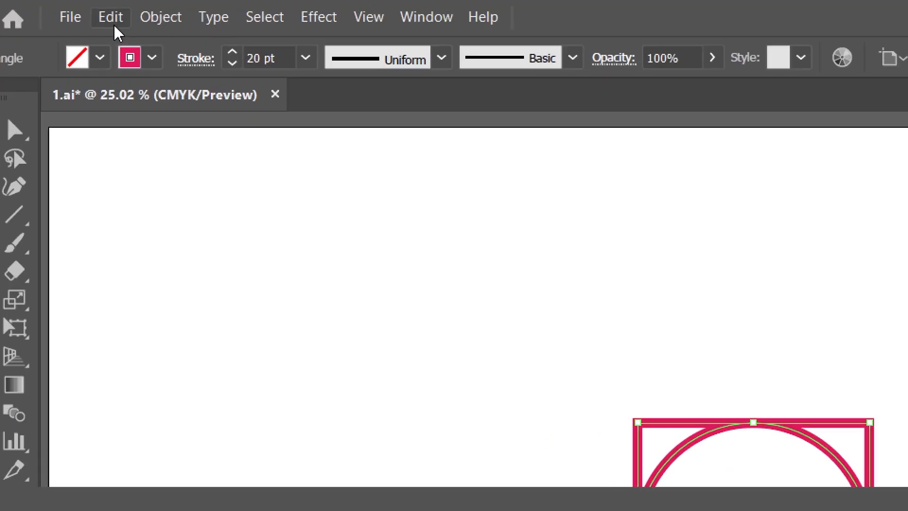
pyautogui.click(79, 11)
pyautogui.click(157, 118)
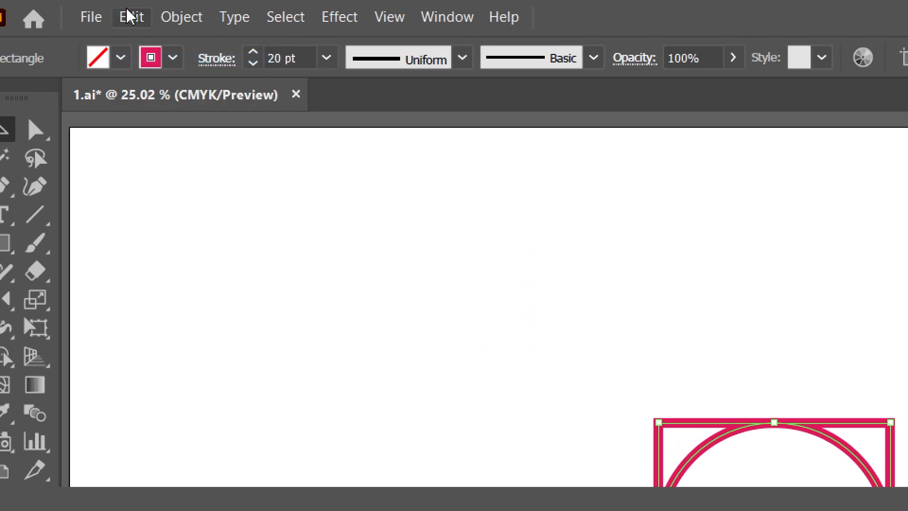
pyautogui.click(111, 17)
pyautogui.click(205, 164)
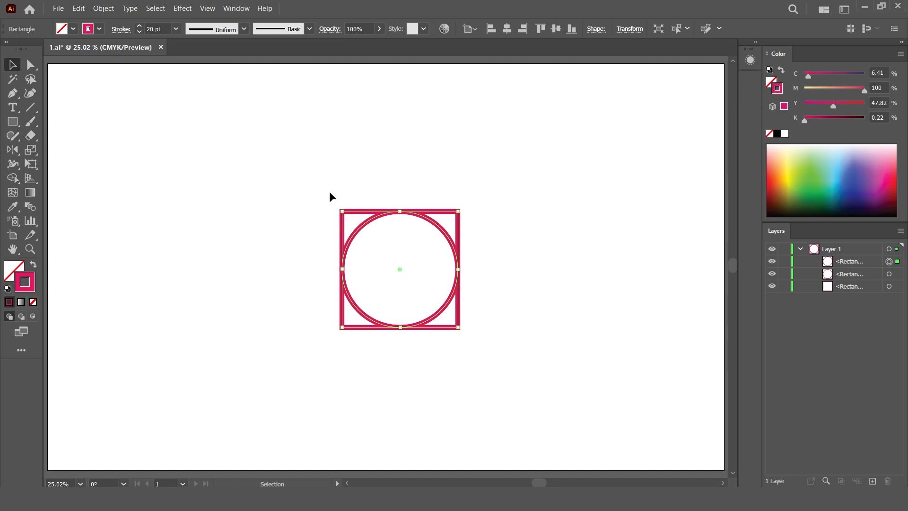
# - Move one circle up onto the square's top edge and the other right onto its right edge
pyautogui.moveTo(430, 225); pyautogui.dragTo(428, 165)
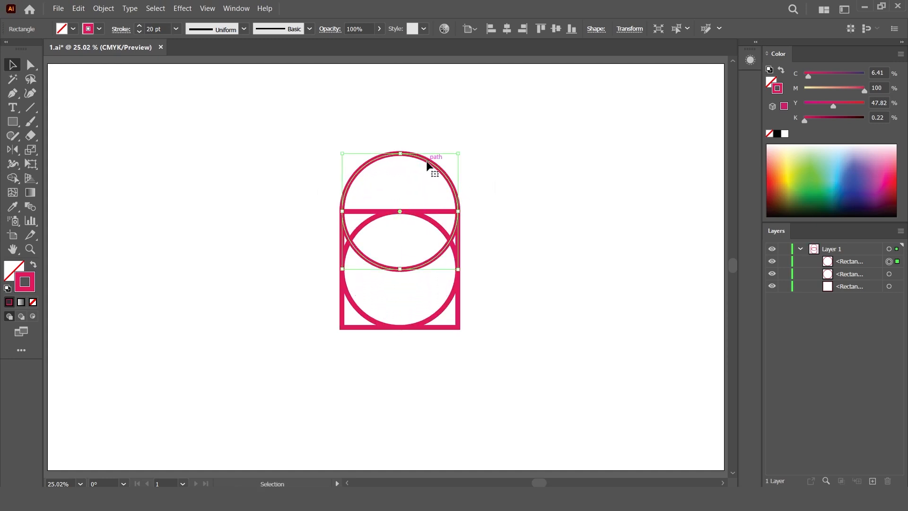
pyautogui.click(458, 260)
pyautogui.moveTo(457, 257); pyautogui.dragTo(515, 257)
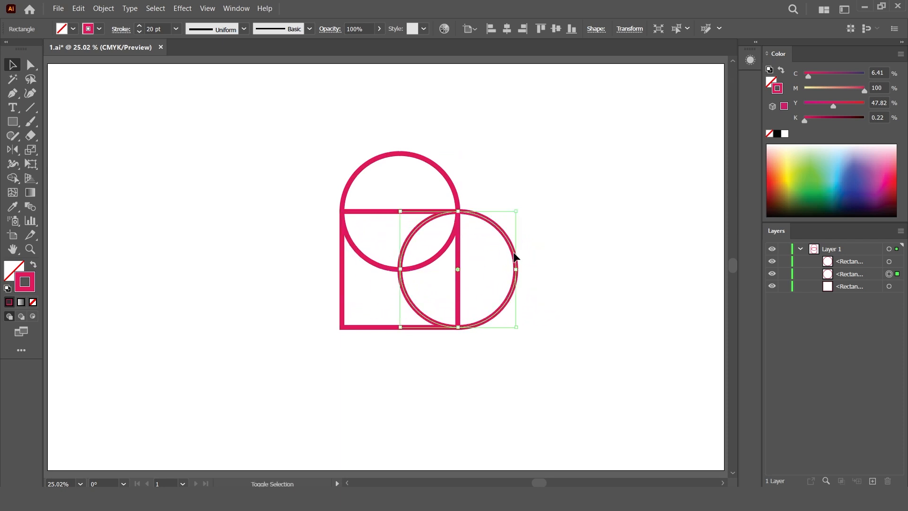
# - Select the square and both circles and merge them into a single shape with the Shape Builder tool
pyautogui.moveTo(269, 138); pyautogui.dragTo(544, 355)
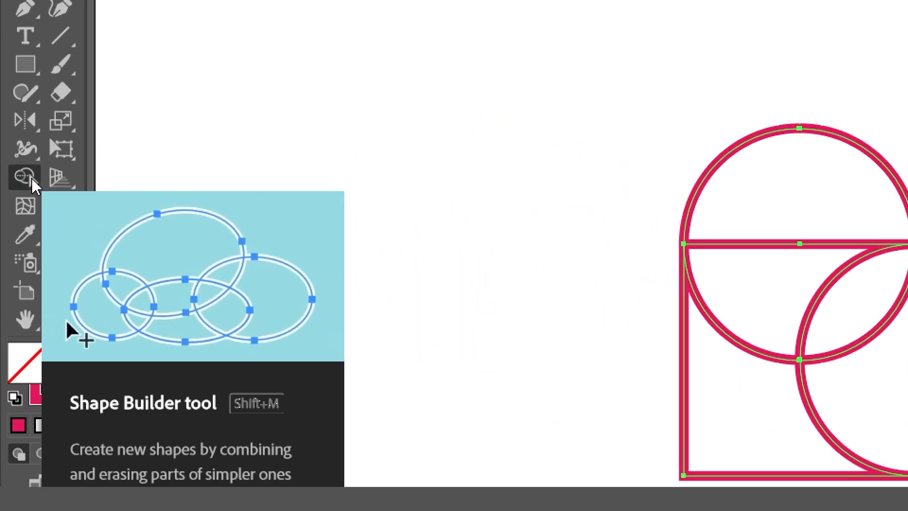
pyautogui.click(31, 179)
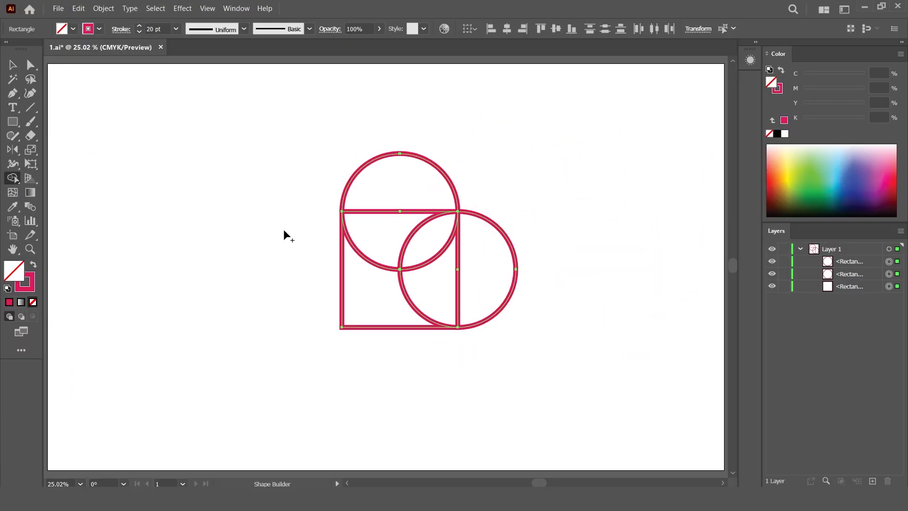
pyautogui.moveTo(389, 195)
pyautogui.mouseDown()
pyautogui.moveTo(429, 238)
pyautogui.moveTo(478, 272)
pyautogui.mouseUp()
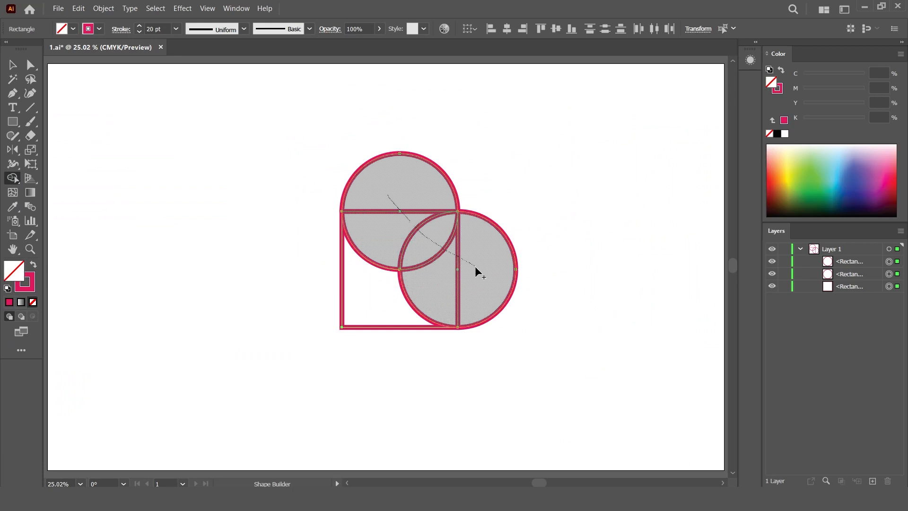
pyautogui.moveTo(419, 287); pyautogui.dragTo(381, 296)
pyautogui.press('v')
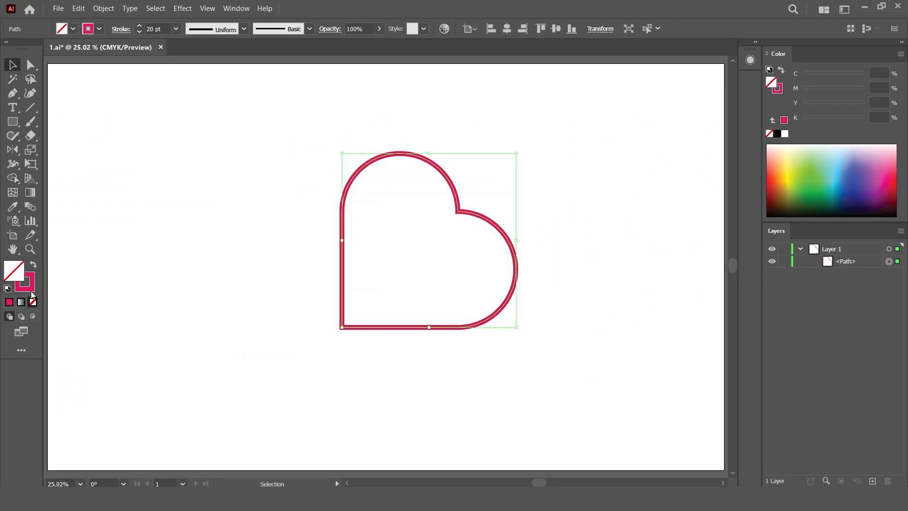
# - Give the merged shape a solid fill in the stroke colour with no stroke
pyautogui.click(9, 302)
pyautogui.click(27, 285)
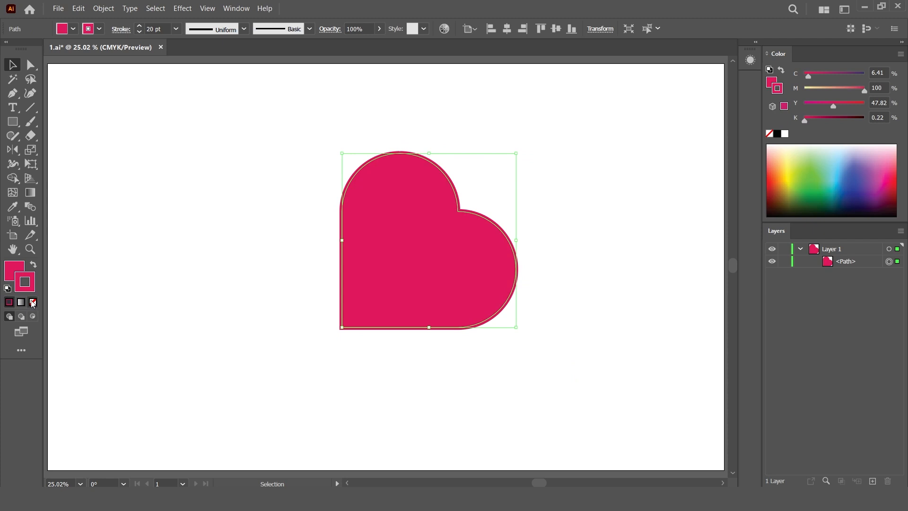
pyautogui.click(33, 301)
pyautogui.click(11, 269)
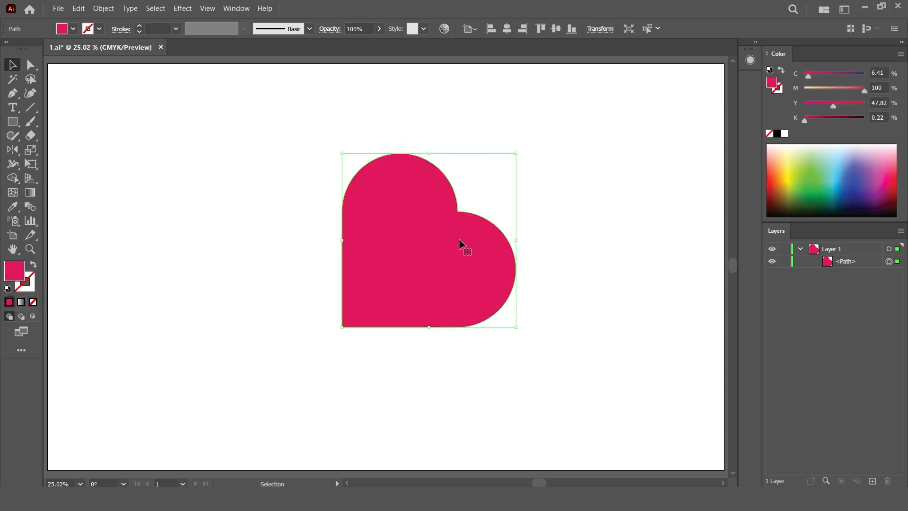
# - Rotate the shape so its corner points downward into a heart, move it up and left, then deselect it
pyautogui.moveTo(473, 144); pyautogui.dragTo(463, 131)
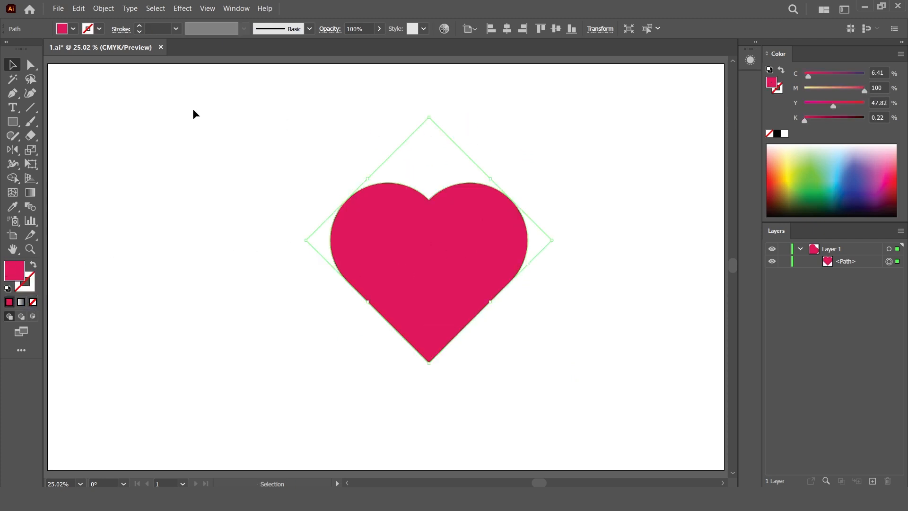
pyautogui.moveTo(417, 221); pyautogui.dragTo(362, 188)
pyautogui.click(545, 248)
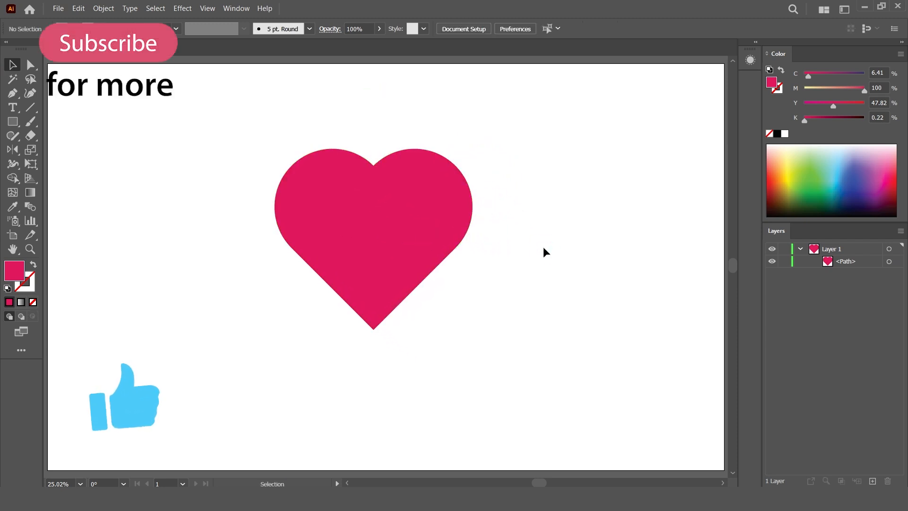